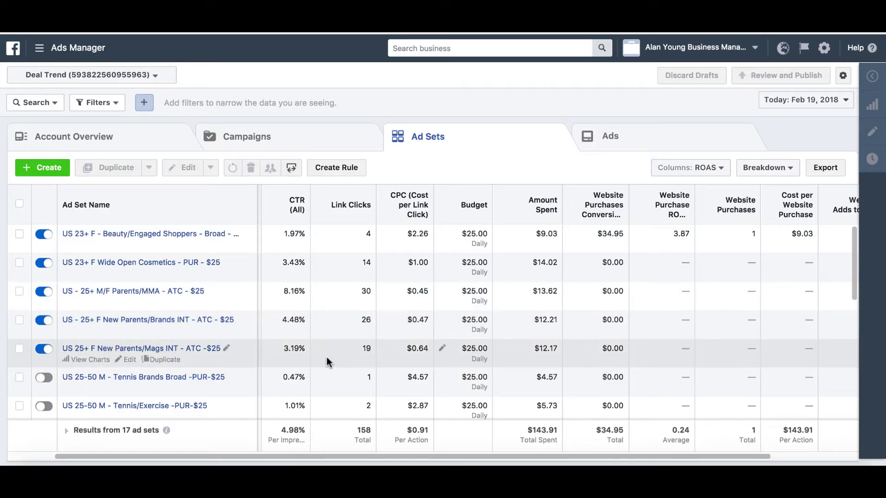
Review the CPM, CTR and CPC of the ad sets, from the active ones down to the paused ones.
scroll(300, 349, "down", 2)
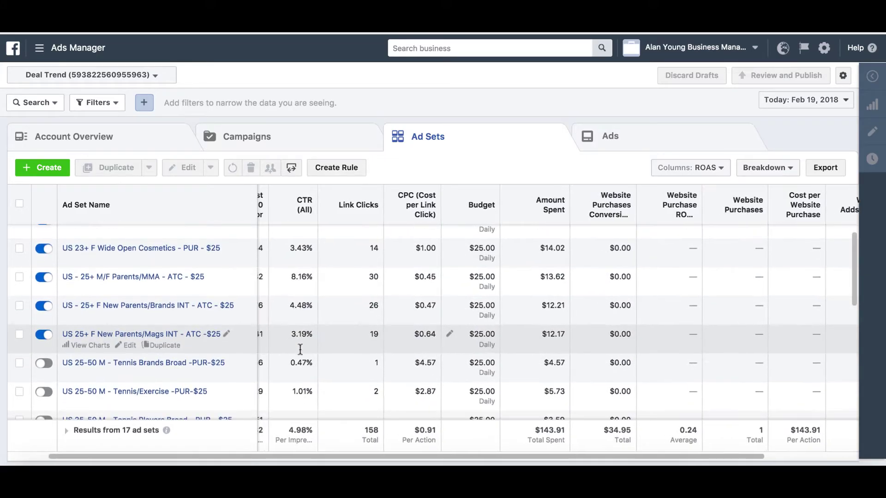
scroll(300, 350, "up", 2)
scroll(300, 349, "left", 1)
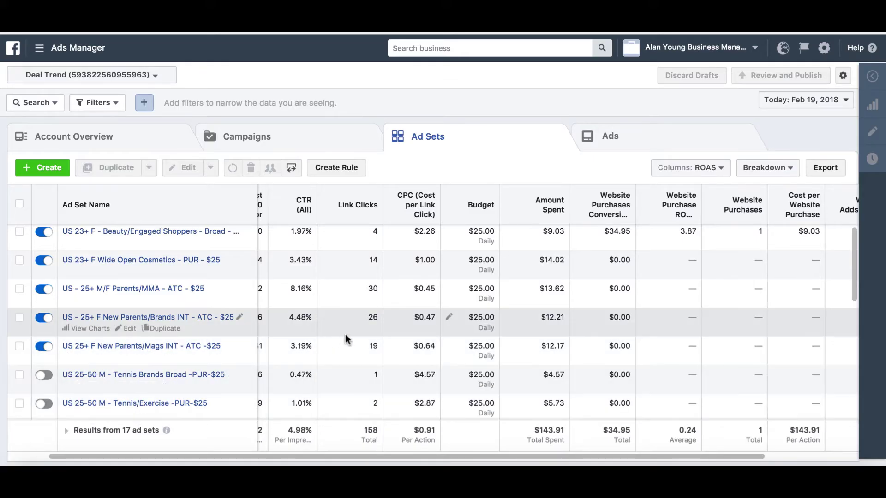
scroll(347, 334, "left", 3)
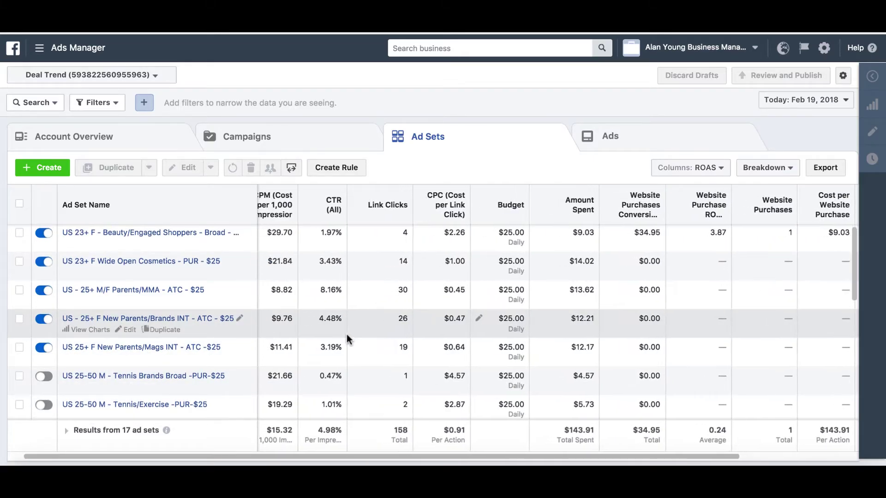
scroll(347, 334, "right", 1)
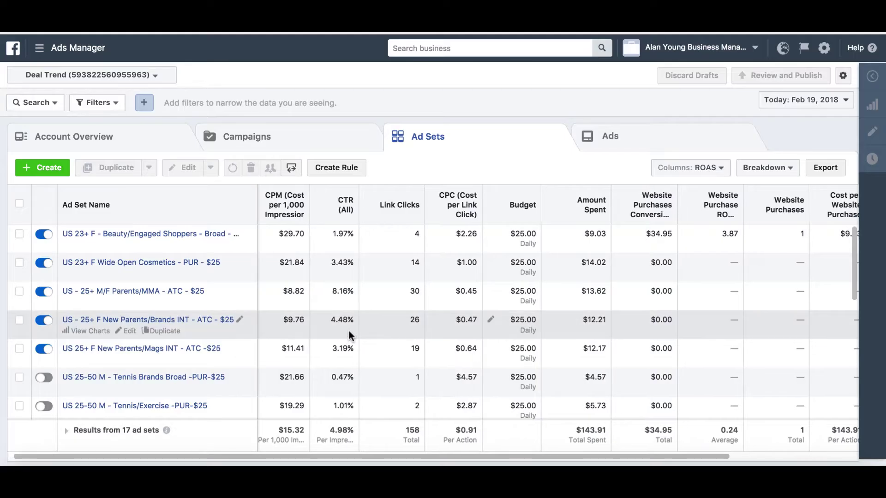
scroll(349, 331, "down", 10)
scroll(349, 331, "up", 1)
scroll(347, 329, "up", 1)
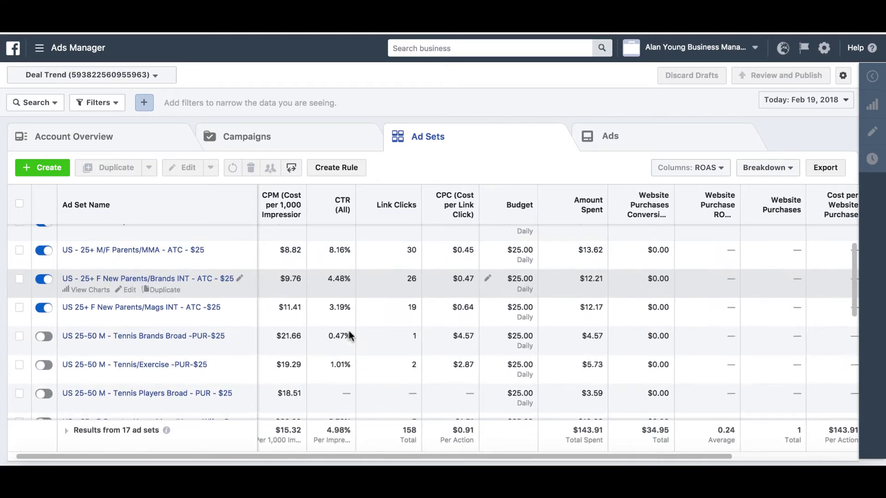
scroll(348, 329, "down", 5)
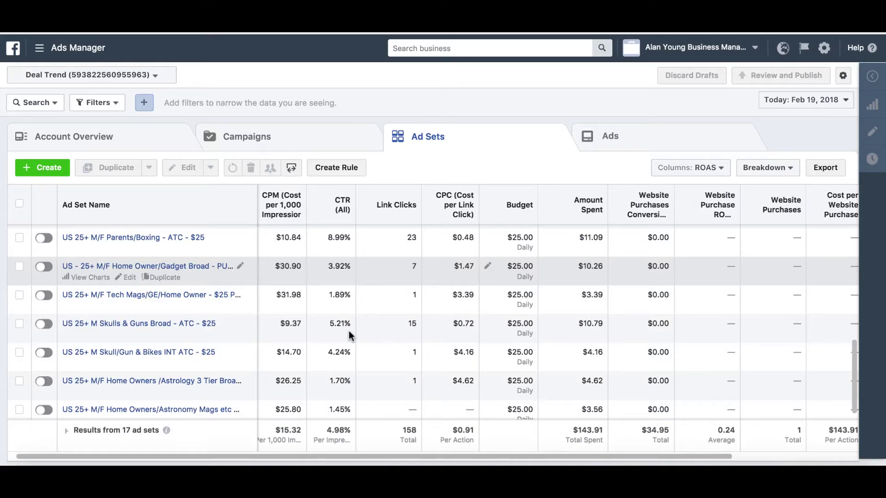
Examine CPM, CTR, link clicks, CPC and amount spent for the paused ad sets at the end of the list, including Skulls & Guns Broad.
scroll(349, 331, "down", 1)
scroll(349, 331, "right", 2)
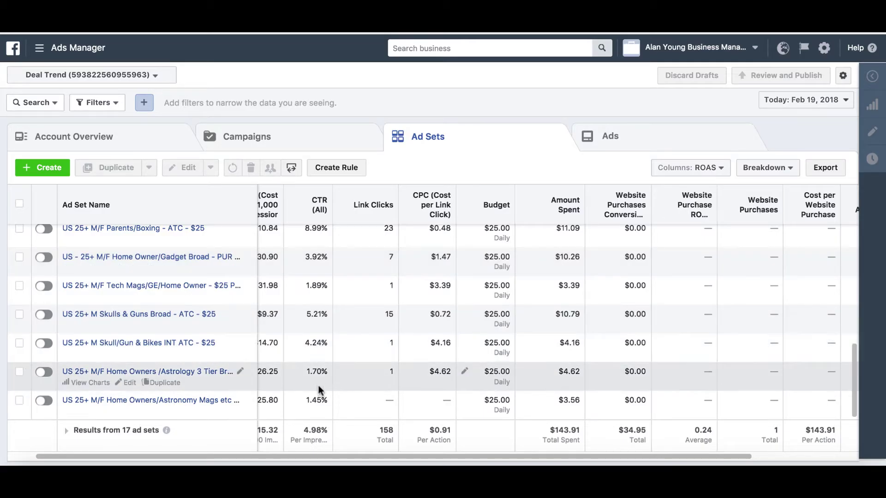
scroll(317, 296, "left", 2)
scroll(318, 295, "left", 1)
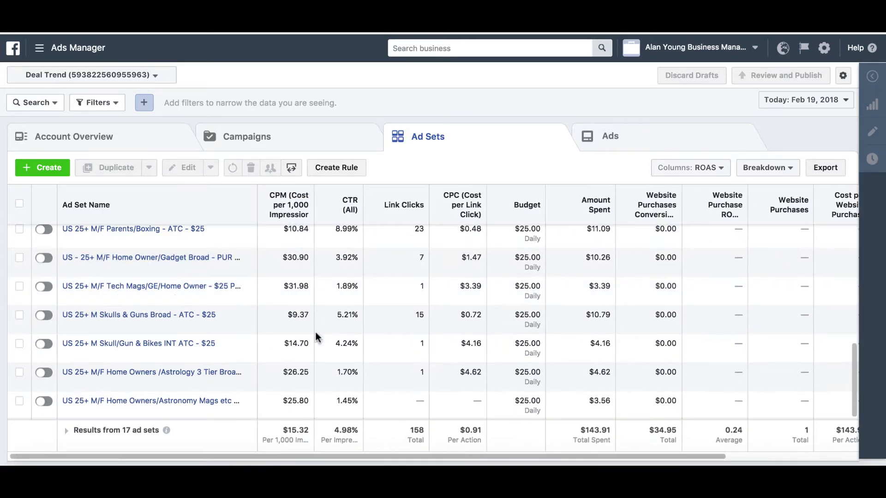
scroll(328, 286, "up", 2)
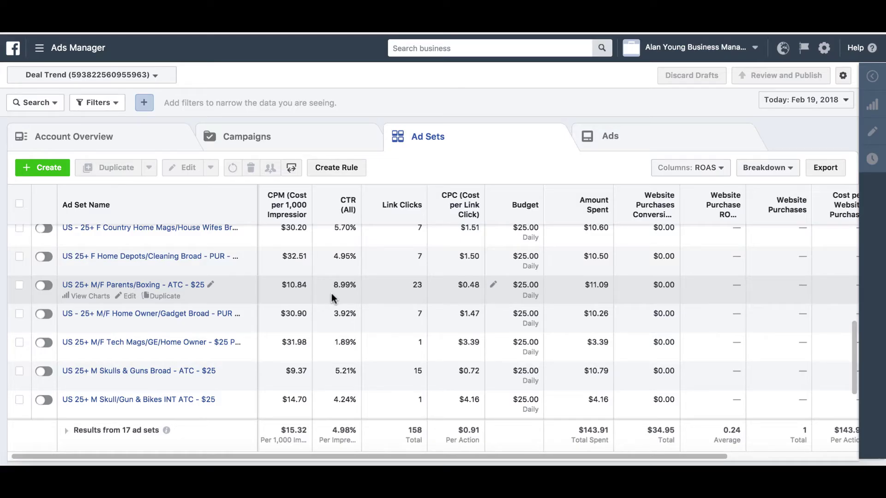
scroll(331, 294, "down", 2)
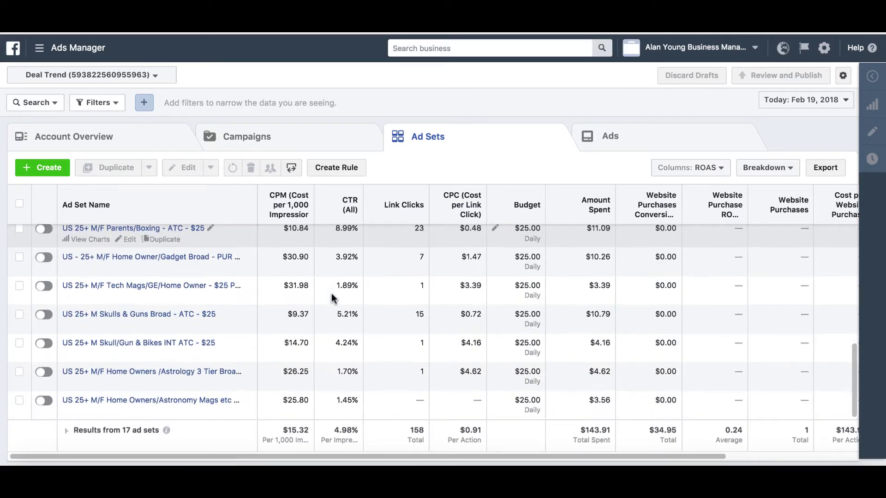
scroll(331, 294, "right", 2)
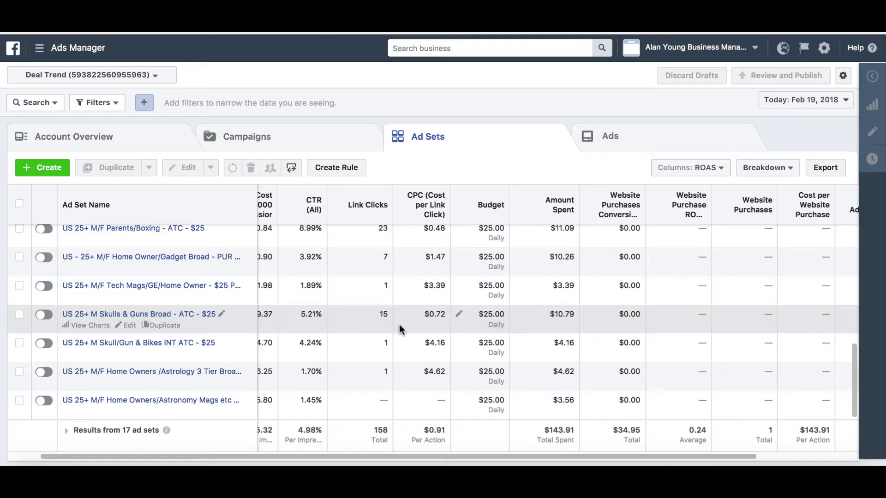
scroll(382, 327, "left", 2)
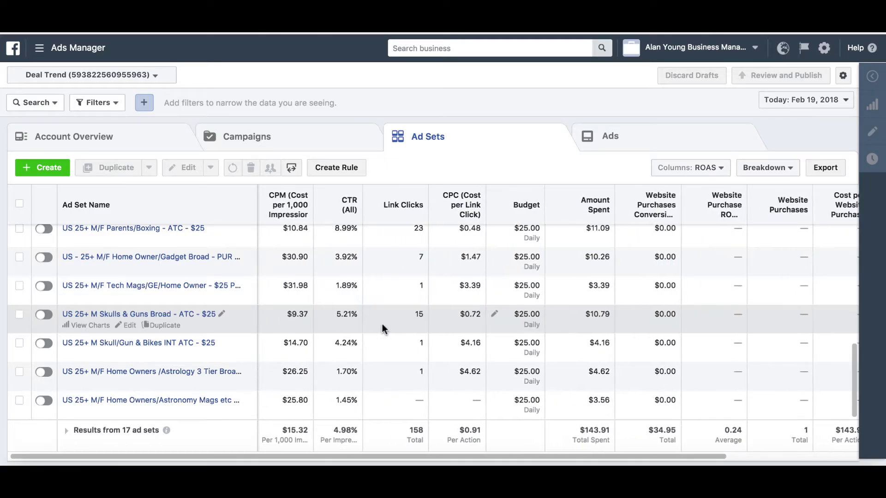
scroll(382, 328, "up", 1)
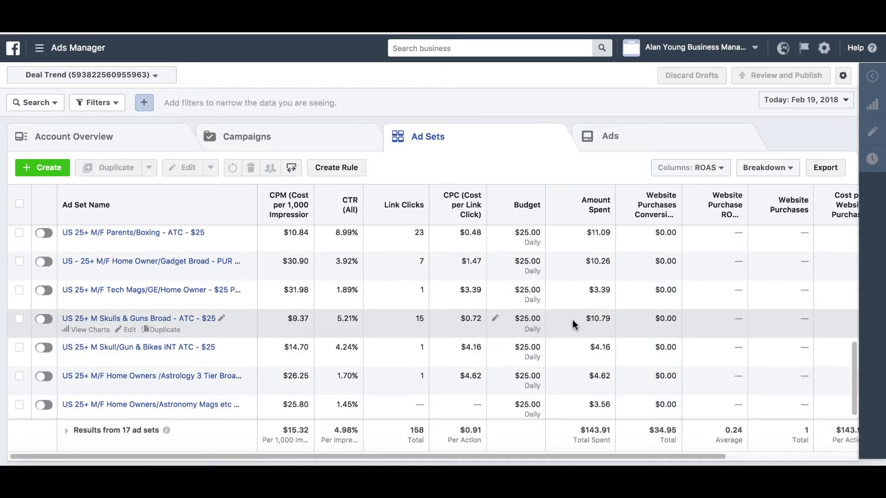
scroll(572, 320, "right", 5)
scroll(572, 319, "left", 5)
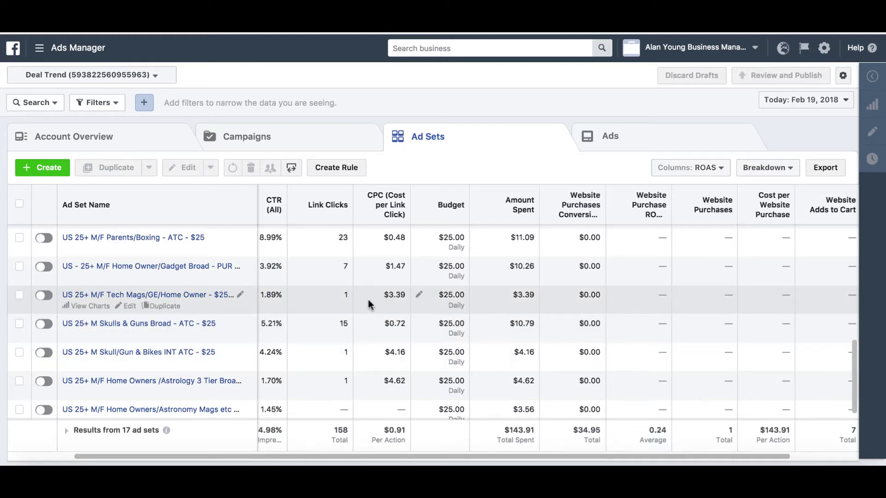
scroll(367, 294, "left", 2)
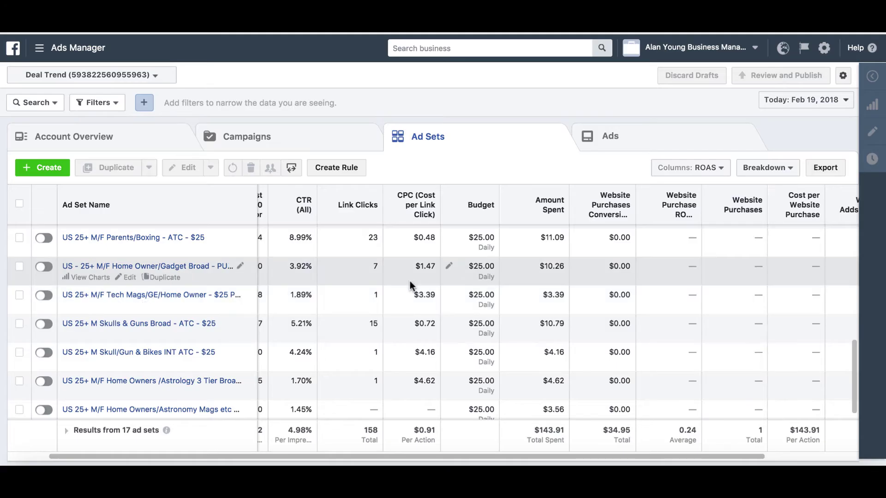
Compare the Parents/Boxing and Home Owner/Gadget ad sets on CTR, link clicks, CPC, amount spent, purchases and adds to cart.
scroll(410, 282, "up", 1)
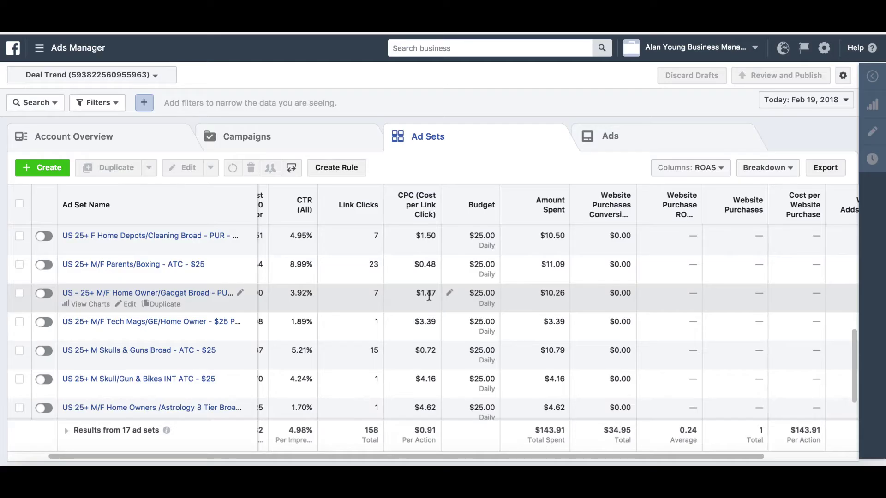
scroll(429, 295, "right", 3)
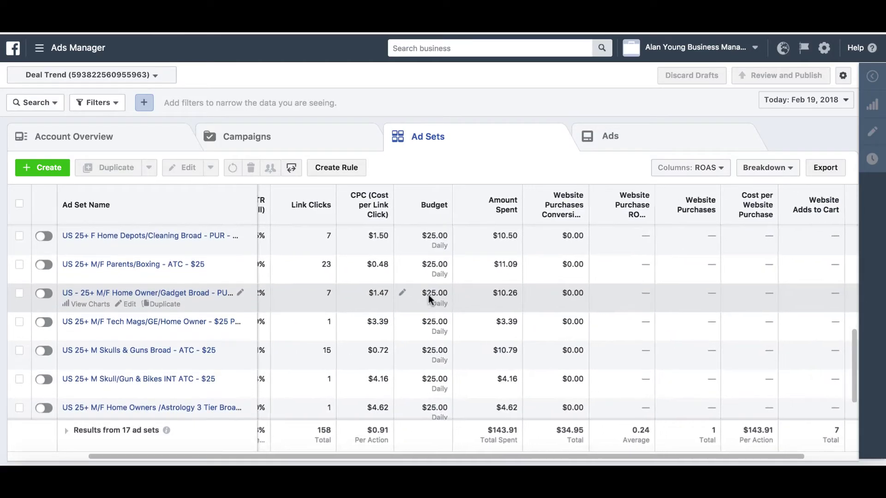
scroll(429, 295, "right", 3)
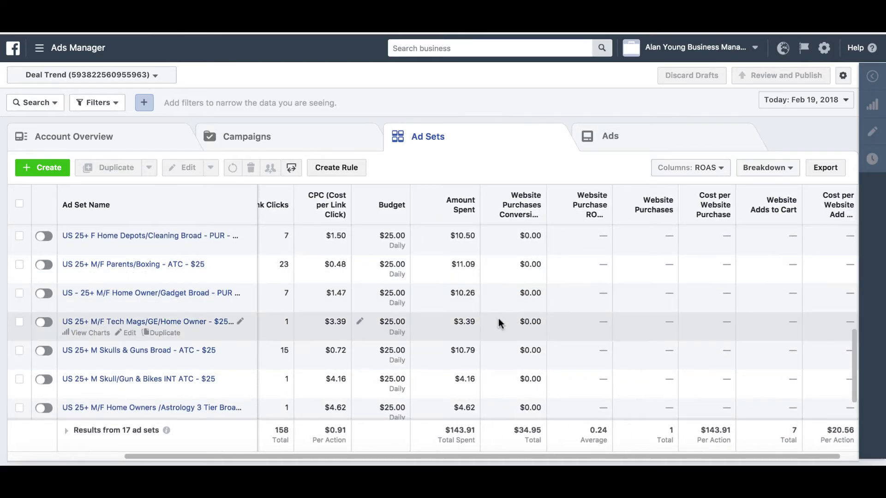
scroll(499, 319, "left", 4)
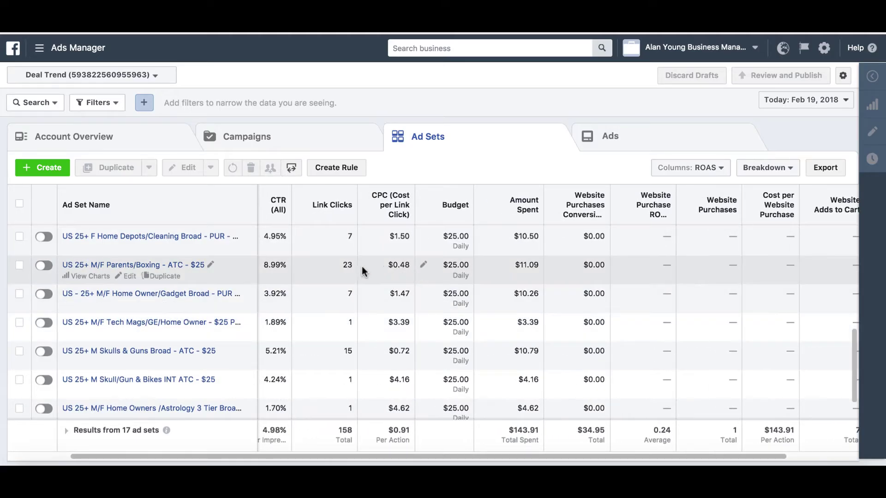
scroll(350, 270, "left", 2)
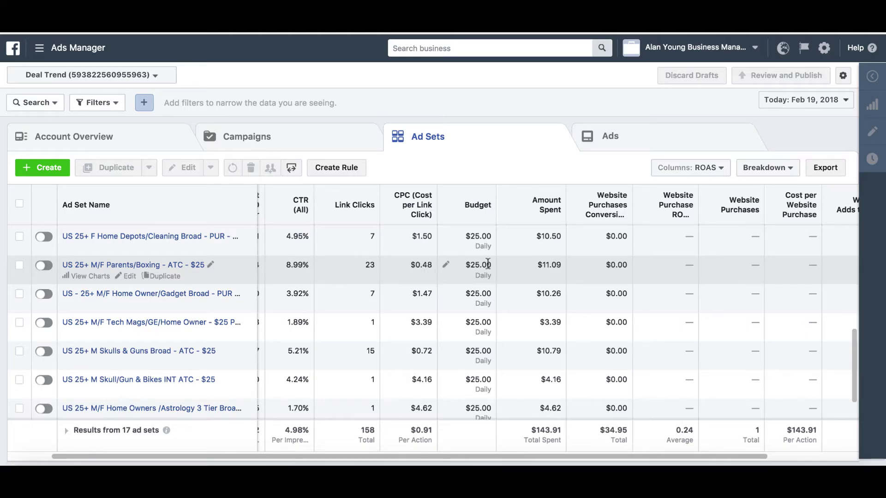
scroll(561, 278, "right", 6)
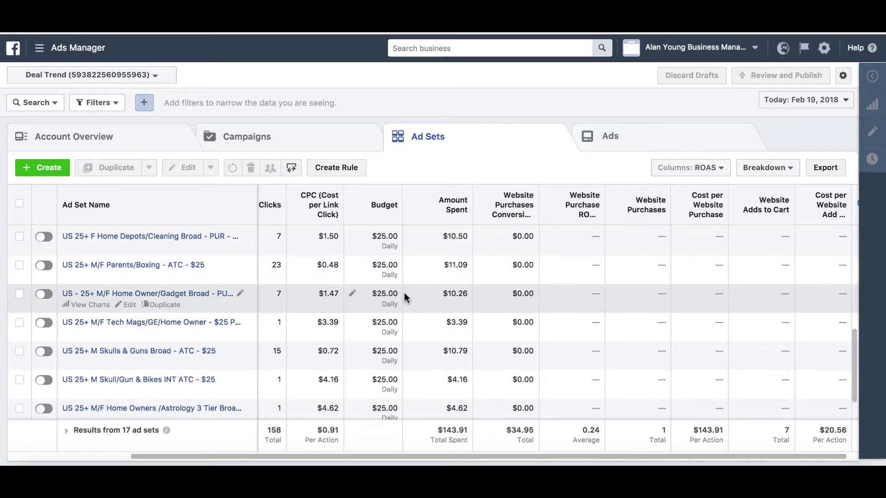
scroll(405, 292, "up", 1)
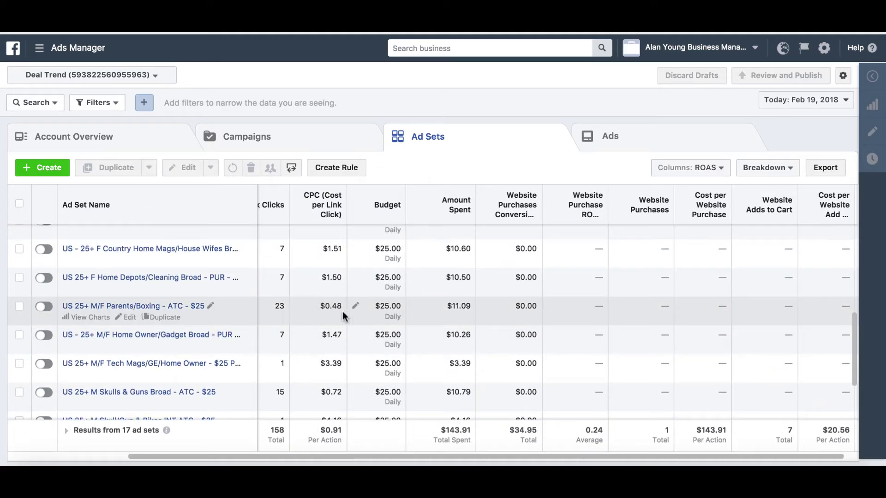
scroll(334, 314, "left", 2)
scroll(332, 317, "left", 1)
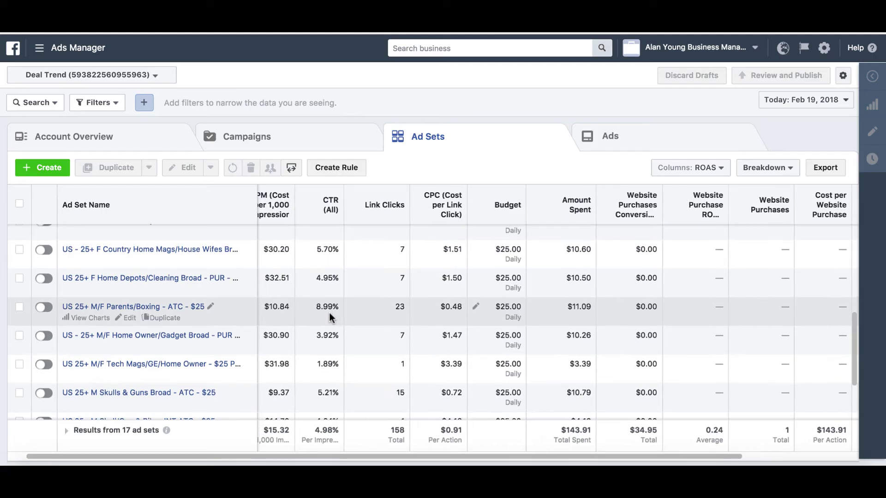
scroll(295, 311, "left", 2)
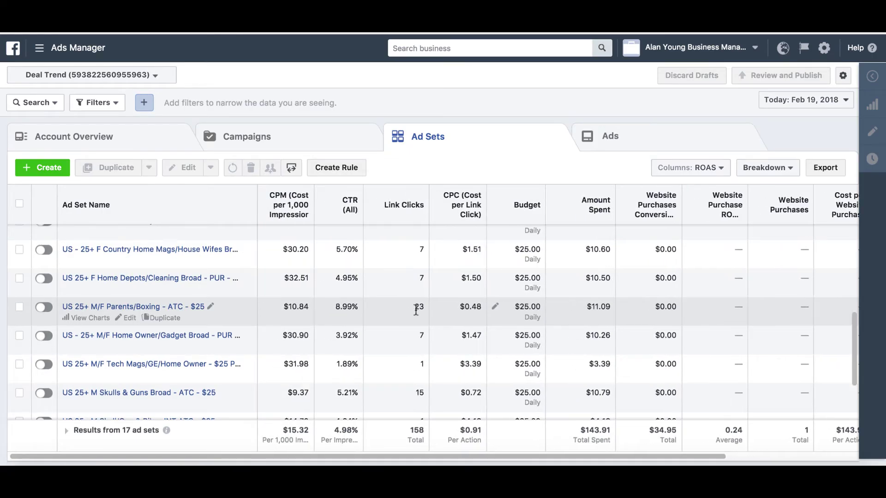
scroll(473, 307, "right", 10)
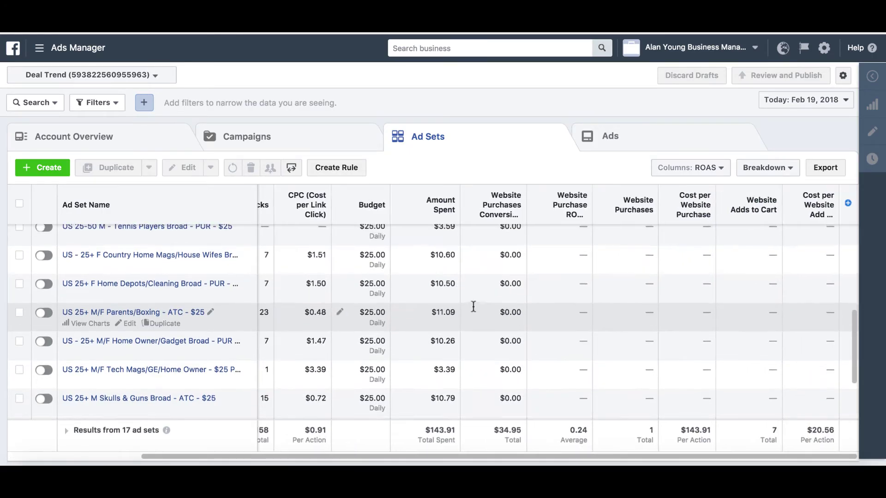
Check the CTR, link clicks, CPC and amount spent of the paused Country Home Mags and Tennis ad sets.
scroll(523, 316, "up", 1)
scroll(523, 316, "left", 3)
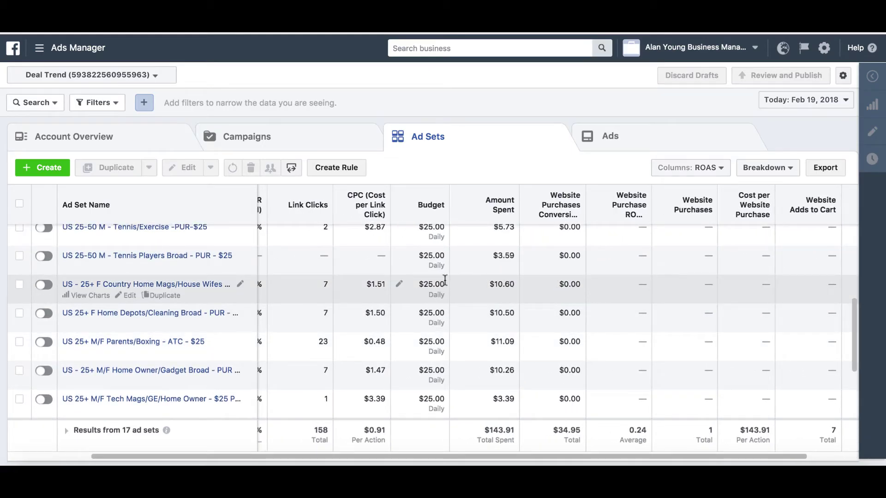
scroll(462, 286, "left", 2)
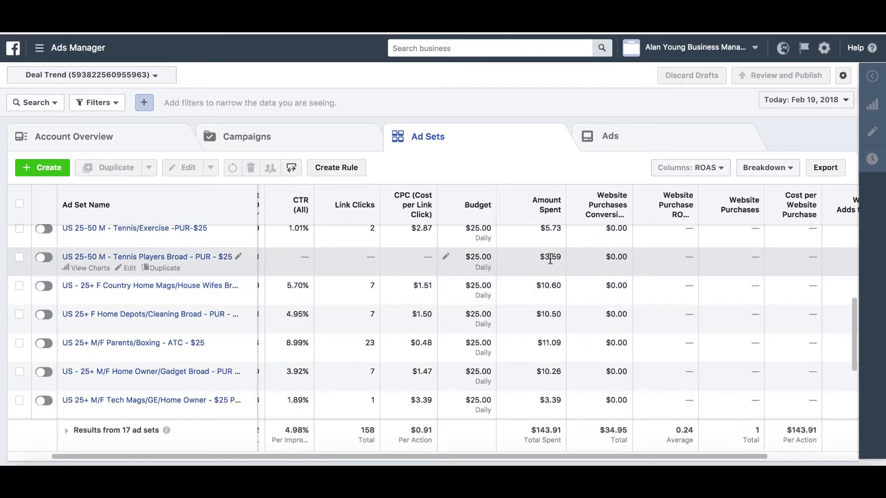
scroll(546, 267, "up", 2)
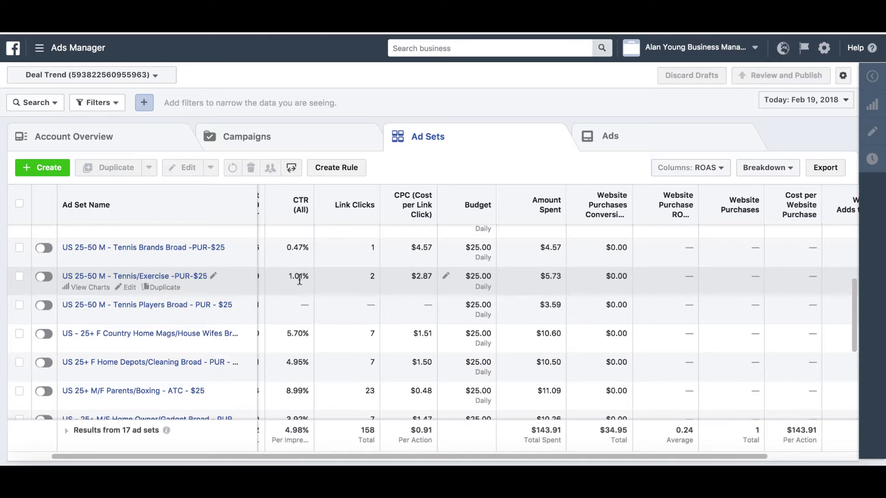
scroll(297, 278, "left", 2)
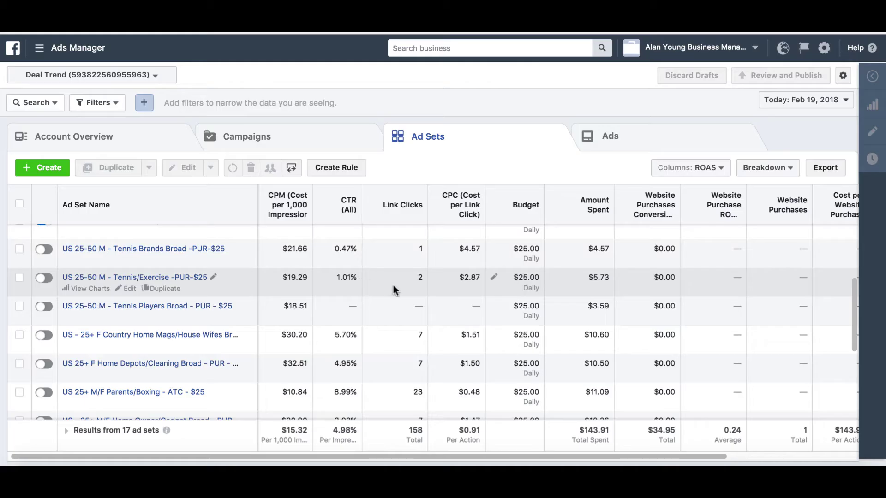
scroll(397, 284, "right", 3)
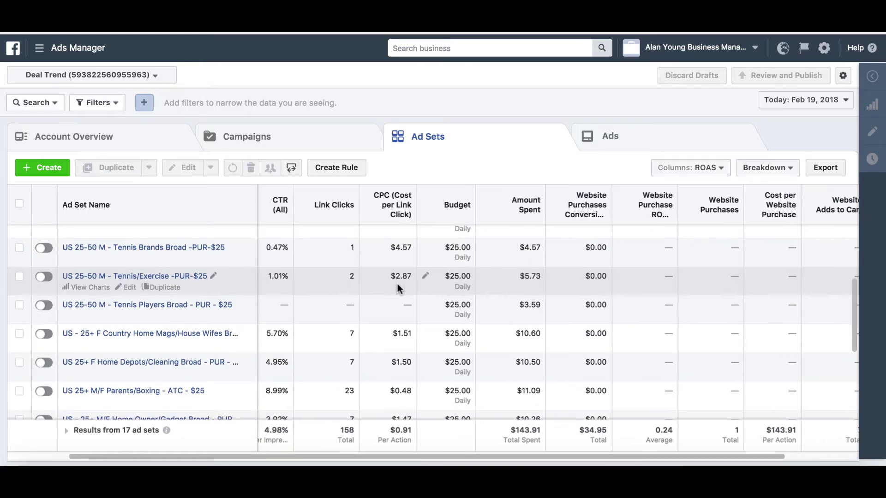
scroll(398, 284, "left", 3)
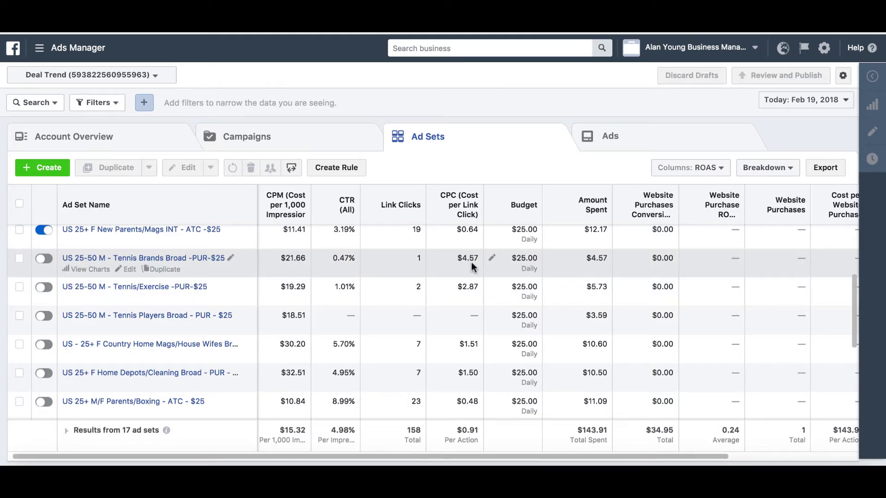
Review the active ad sets' CPC, amount spent, purchase ROAS, website adds to cart and cost per add to cart.
scroll(471, 263, "up", 3)
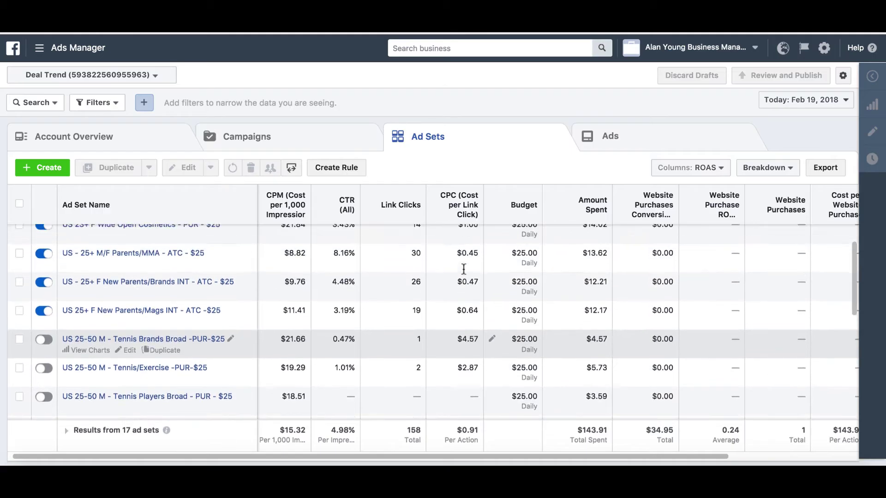
scroll(464, 269, "up", 2)
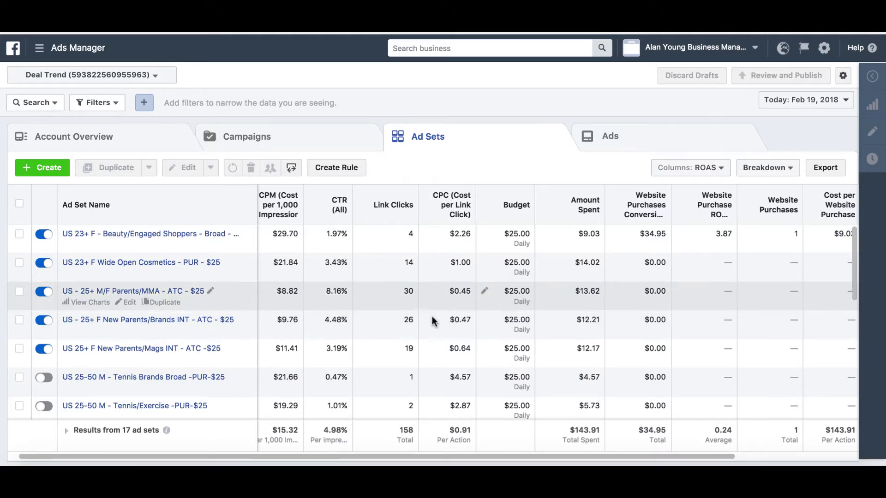
scroll(410, 316, "right", 3)
scroll(557, 312, "right", 1)
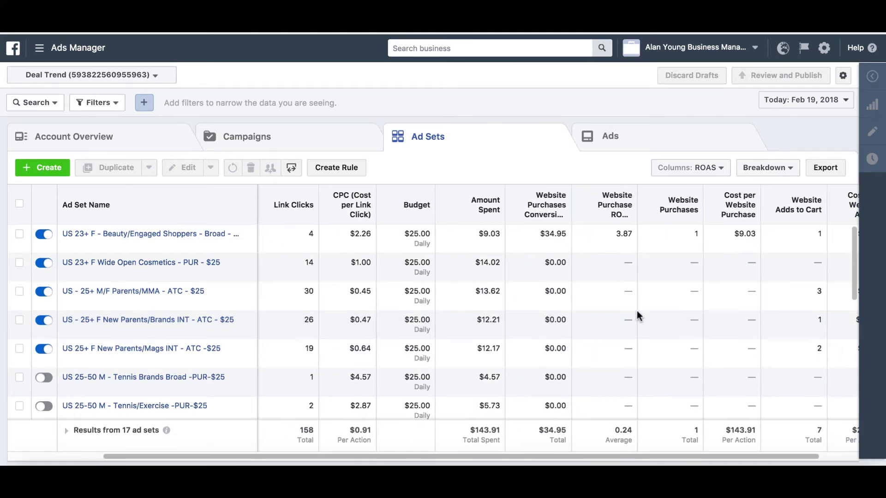
scroll(726, 316, "right", 2)
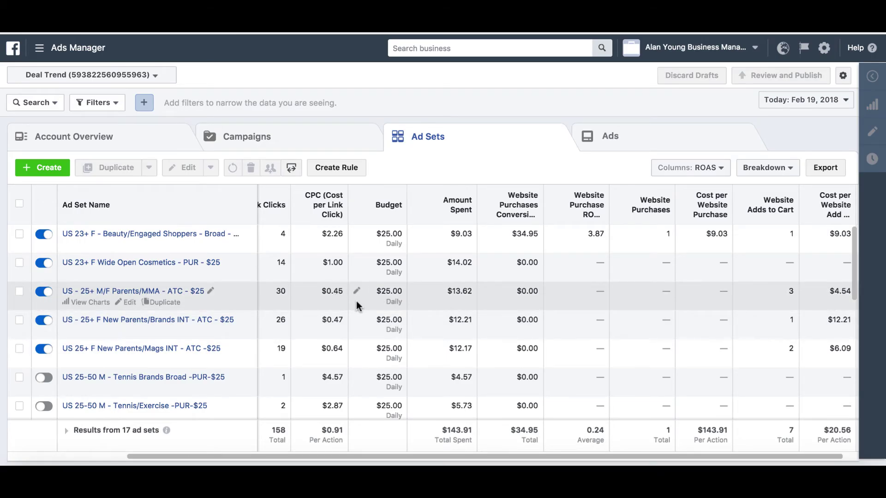
Review the Beauty/Engaged Shoppers ad set's CPM, CTR, CPC, purchase conversion value, purchase ROAS and adds to cart.
scroll(357, 301, "left", 5)
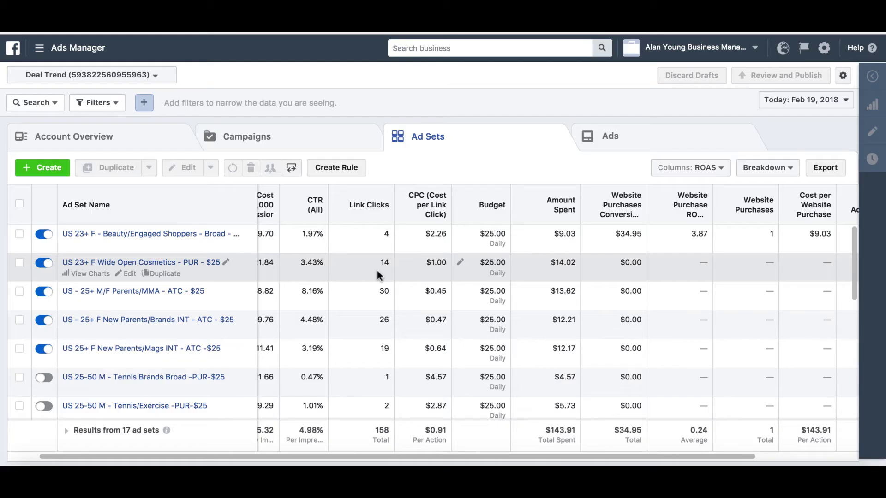
scroll(378, 271, "left", 3)
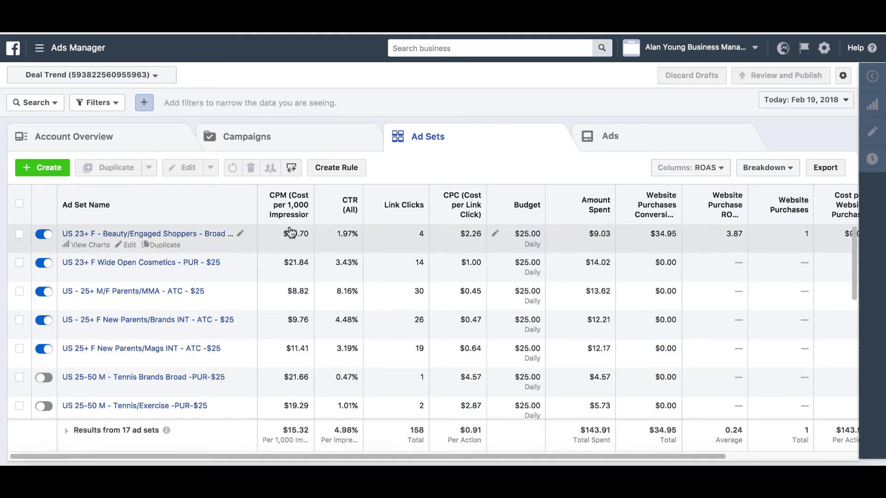
scroll(416, 249, "right", 3)
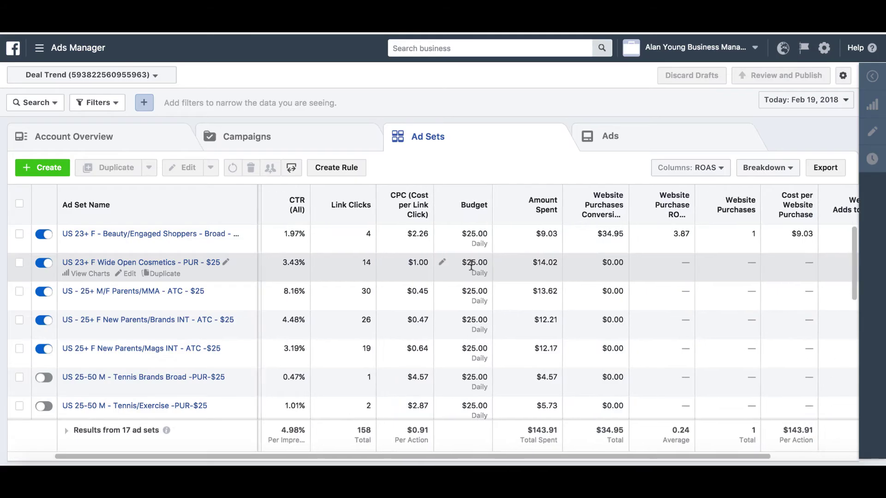
scroll(418, 243, "right", 1)
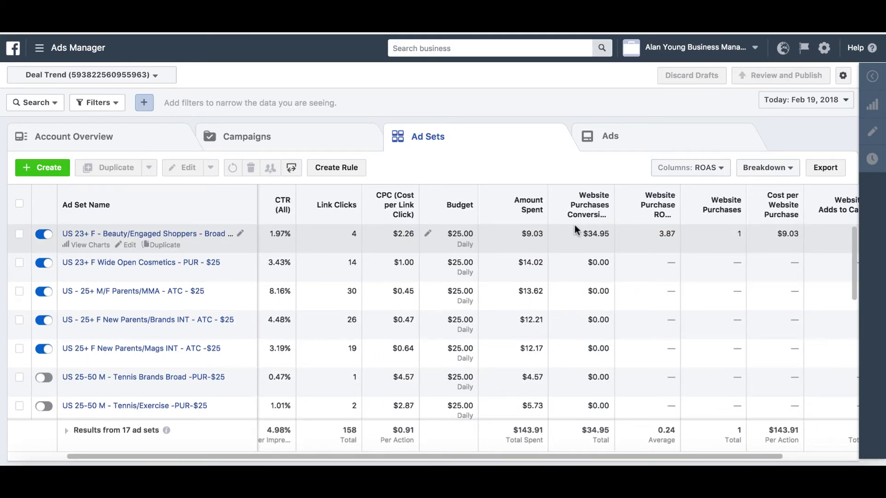
scroll(684, 243, "right", 5)
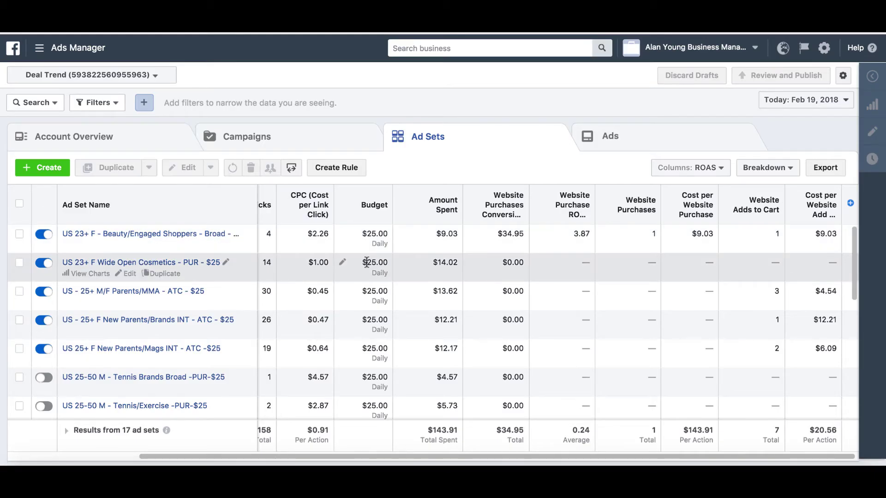
Compare CPM, CTR, link clicks and CPC across the active ad sets and the paused ones at the end of the list.
scroll(391, 266, "left", 4)
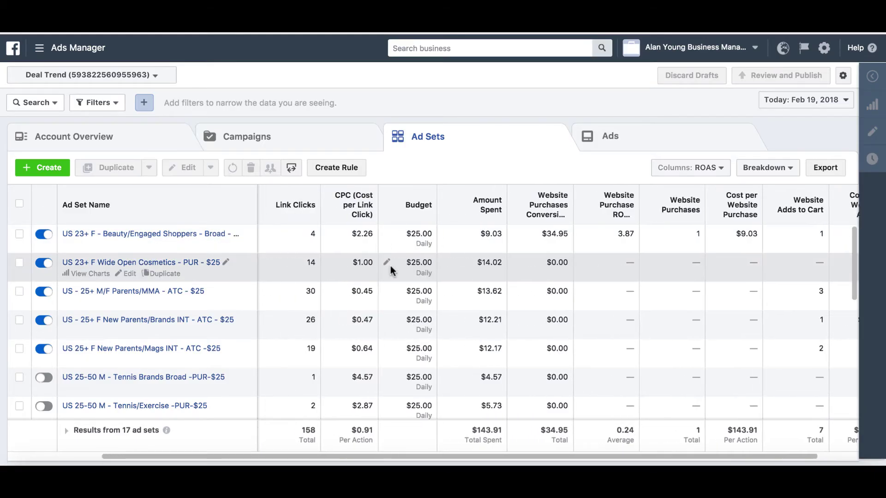
scroll(401, 263, "left", 2)
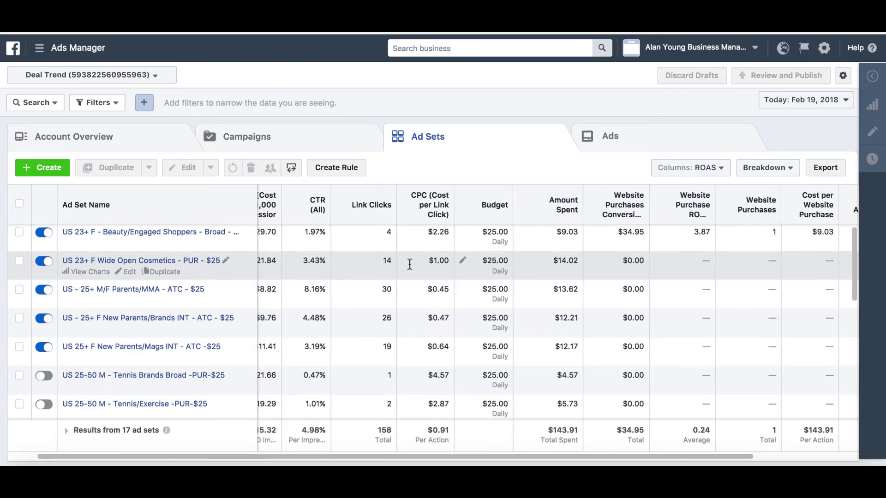
scroll(409, 264, "right", 1)
scroll(409, 264, "right", 2)
scroll(409, 264, "left", 4)
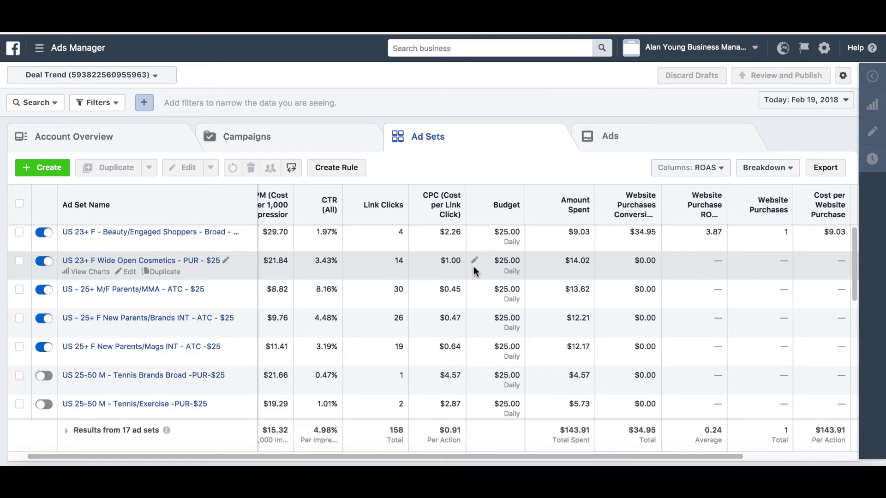
scroll(473, 267, "down", 6)
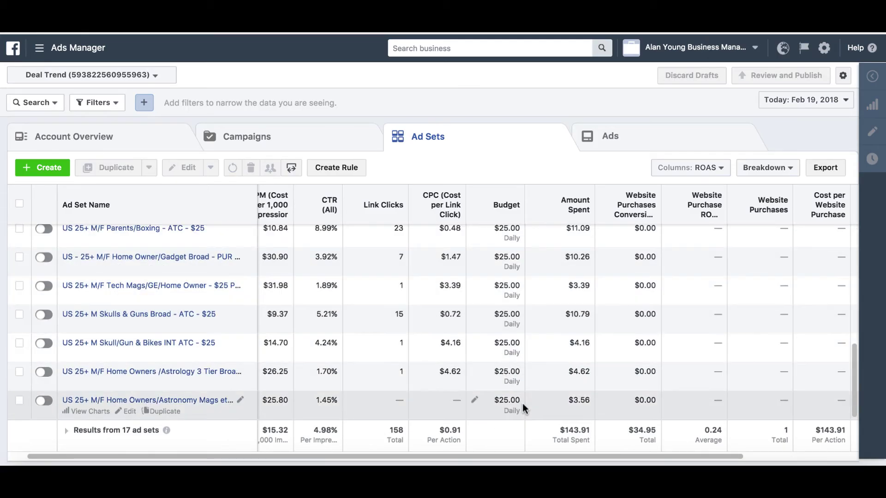
scroll(544, 362, "up", 6)
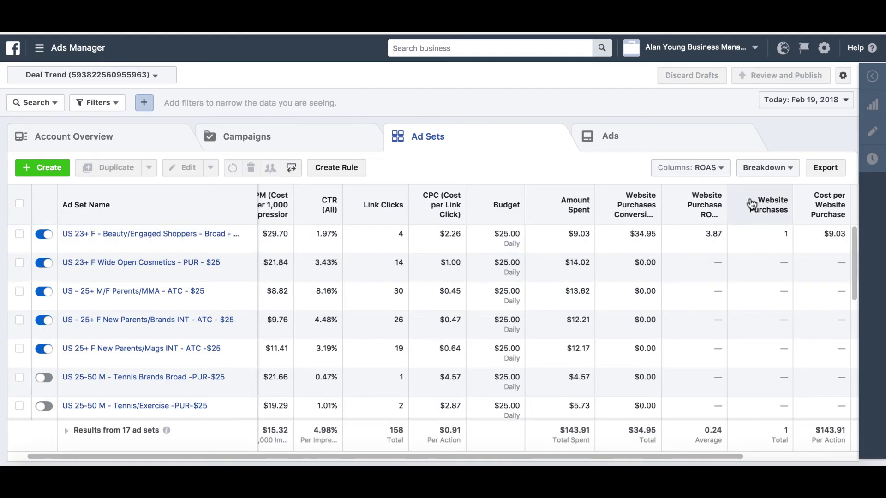
Break down the ad set results by delivery platform.
left_click(765, 172)
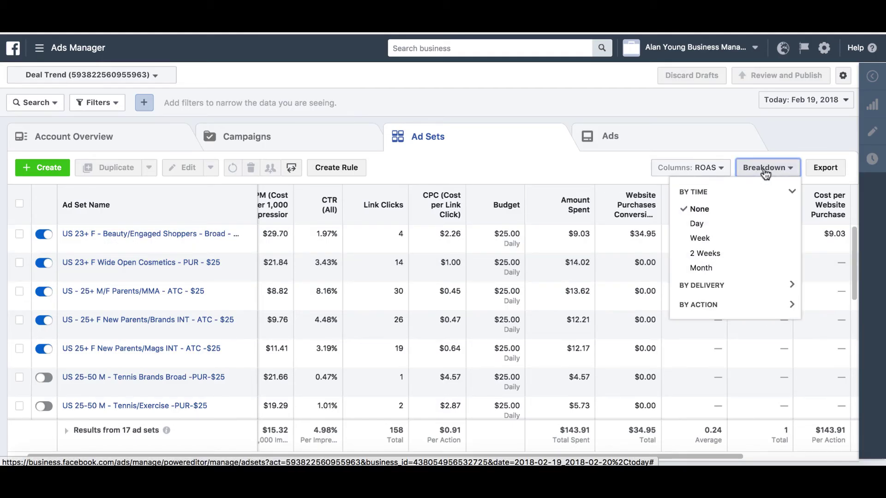
left_click(728, 284)
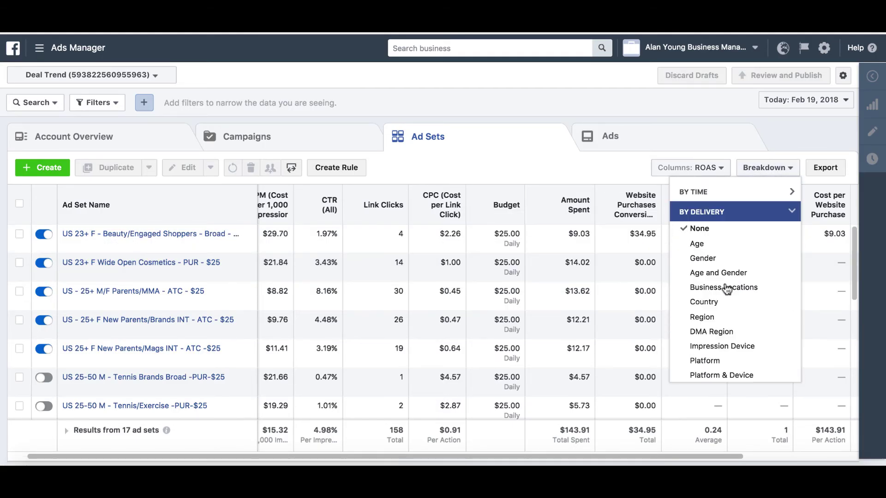
left_click(706, 363)
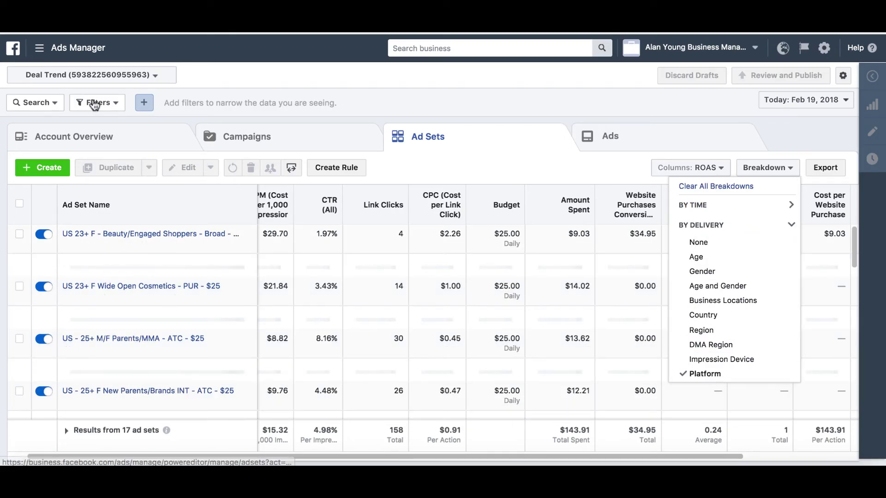
Filter the list to ad sets whose Ad Set Delivery is Active.
left_click(95, 106)
left_click(119, 204)
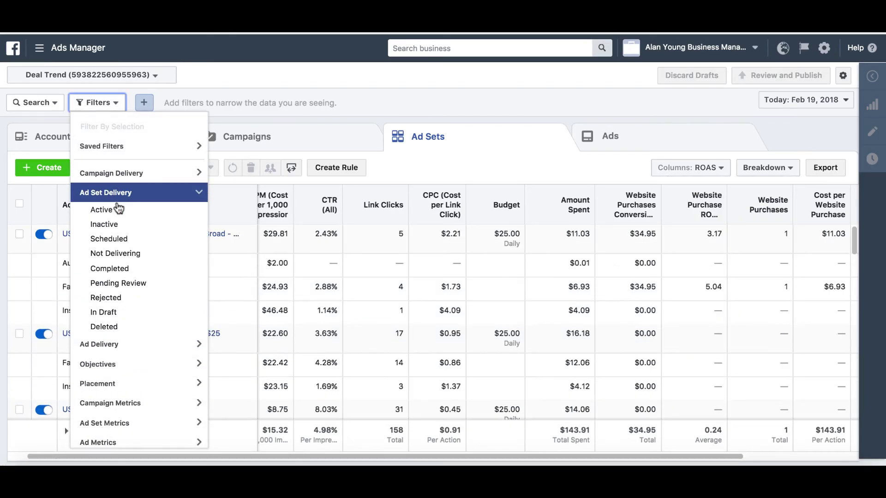
left_click(127, 215)
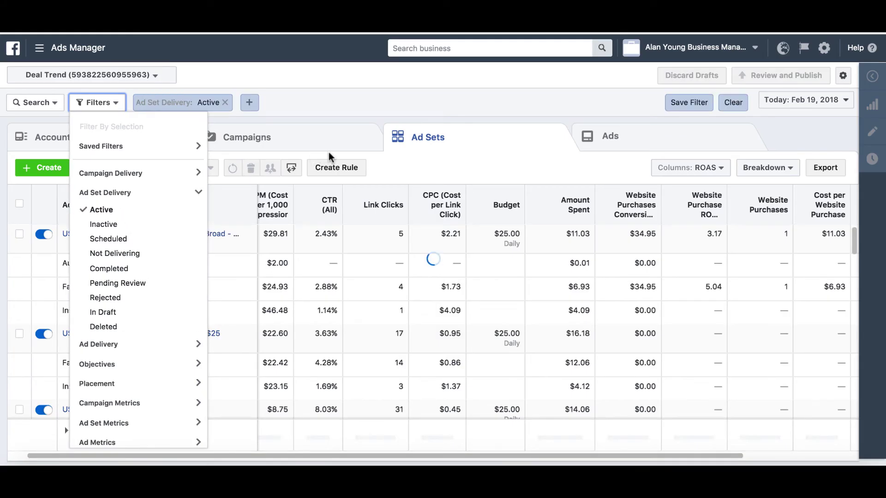
left_click(369, 112)
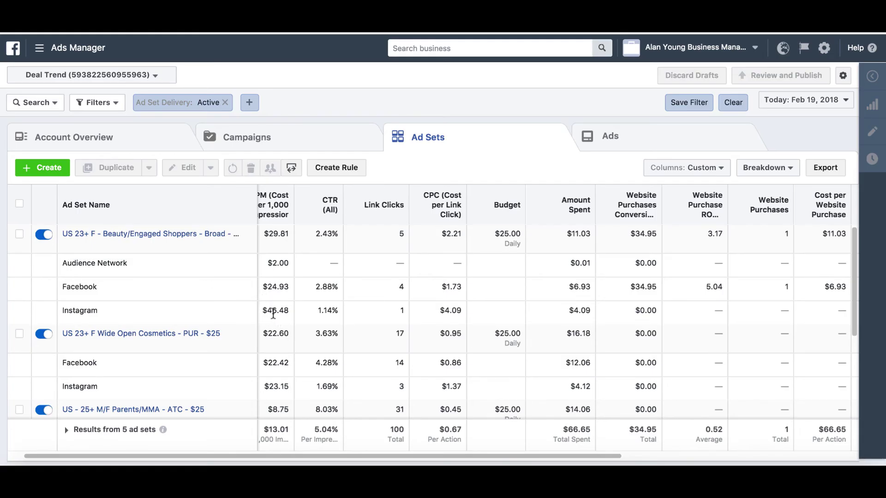
Compare Facebook and Instagram results for each active ad set on CPM, CTR, link clicks, CPC and amount spent.
scroll(282, 313, "left", 1)
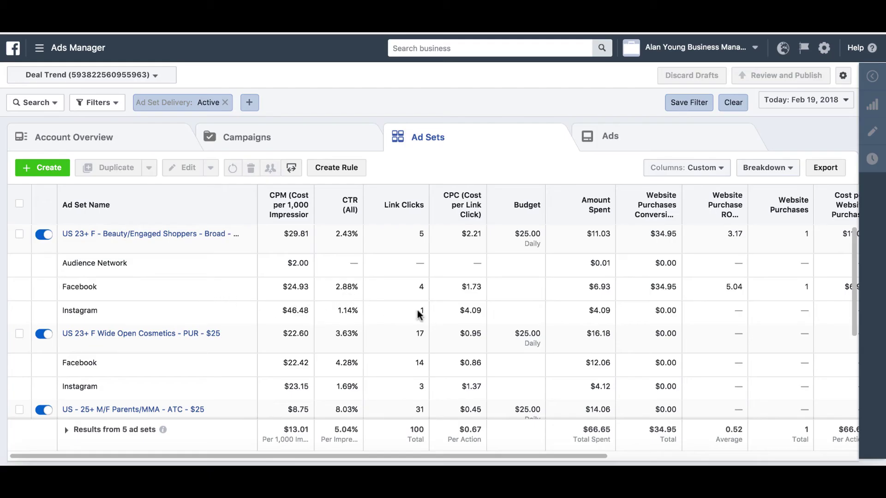
scroll(363, 322, "down", 2)
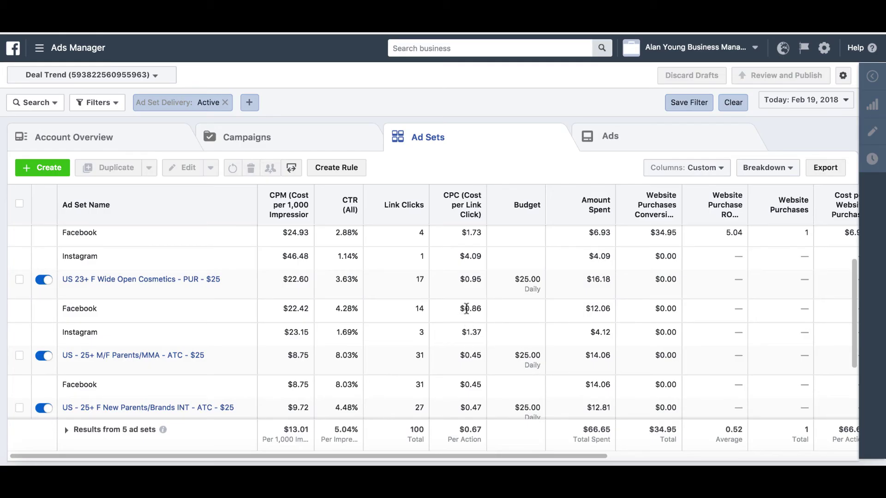
scroll(461, 311, "down", 3)
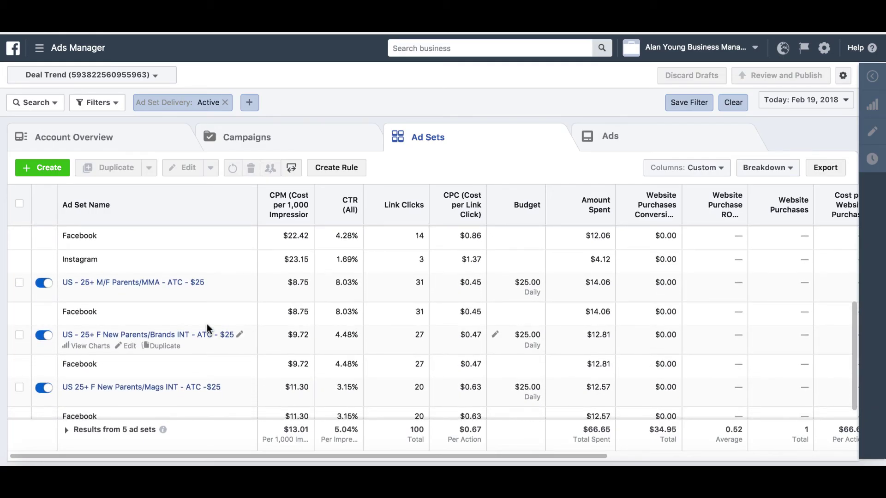
scroll(194, 317, "down", 1)
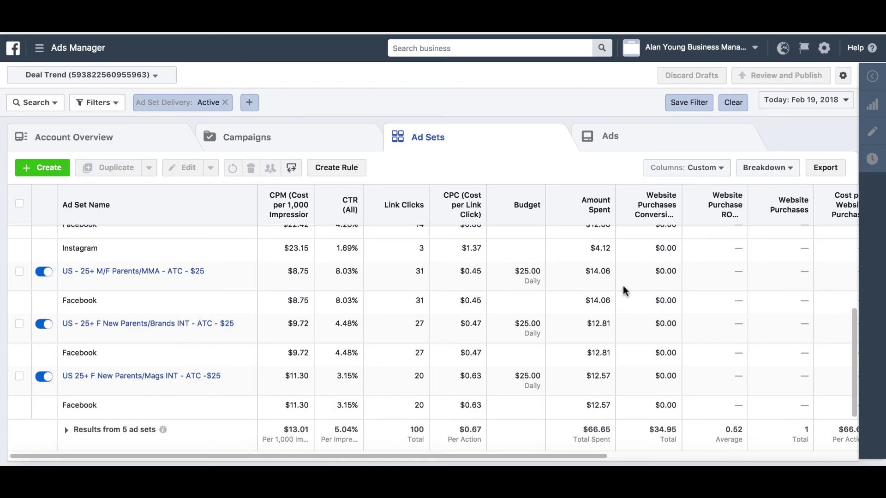
scroll(666, 293, "up", 2)
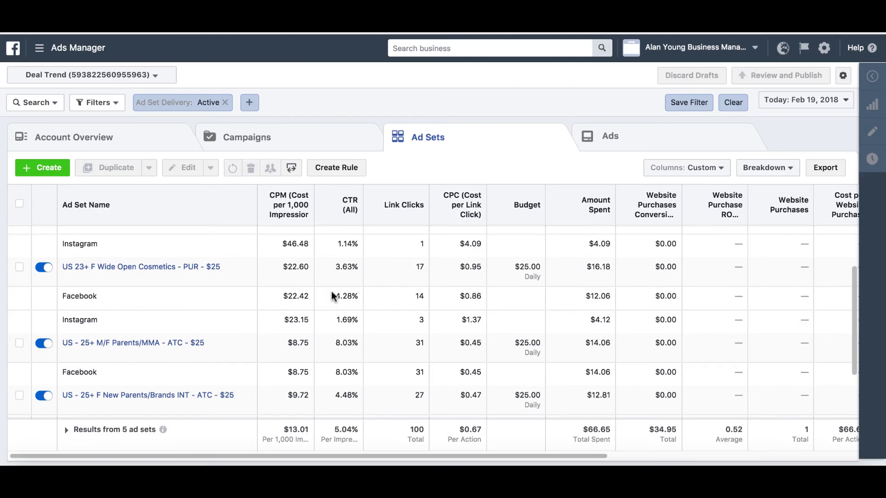
scroll(338, 293, "up", 1)
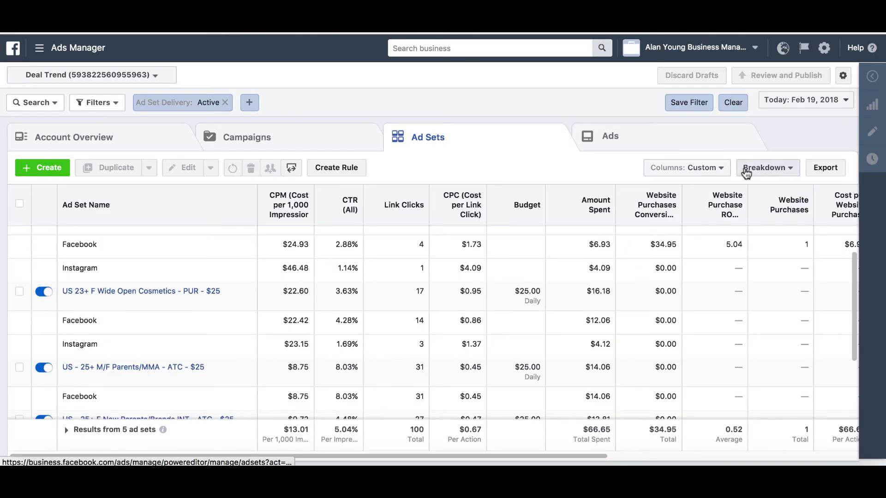
Switch the delivery breakdown of the active ad sets from Platform to Age.
left_click(747, 172)
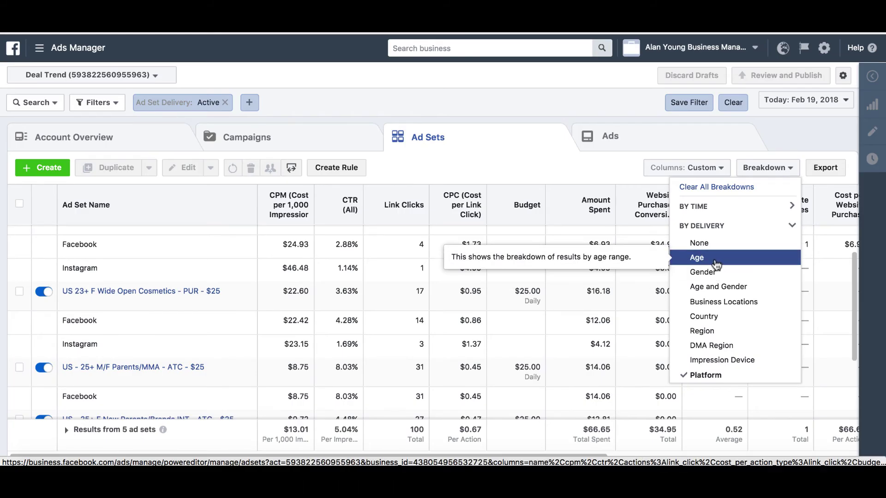
left_click(706, 257)
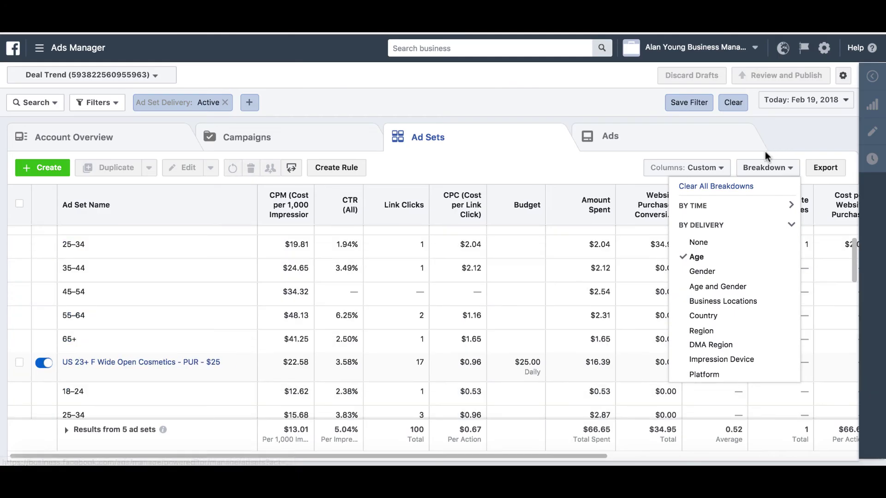
left_click(780, 134)
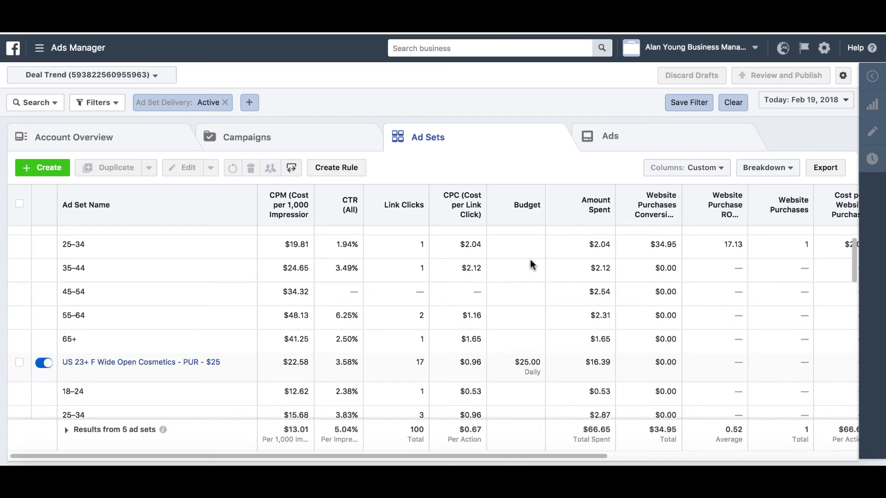
Examine the Wide Open Cosmetics ad set's link clicks, CPC, amount spent and purchases by age range.
scroll(710, 261, "down", 4)
scroll(710, 261, "right", 2)
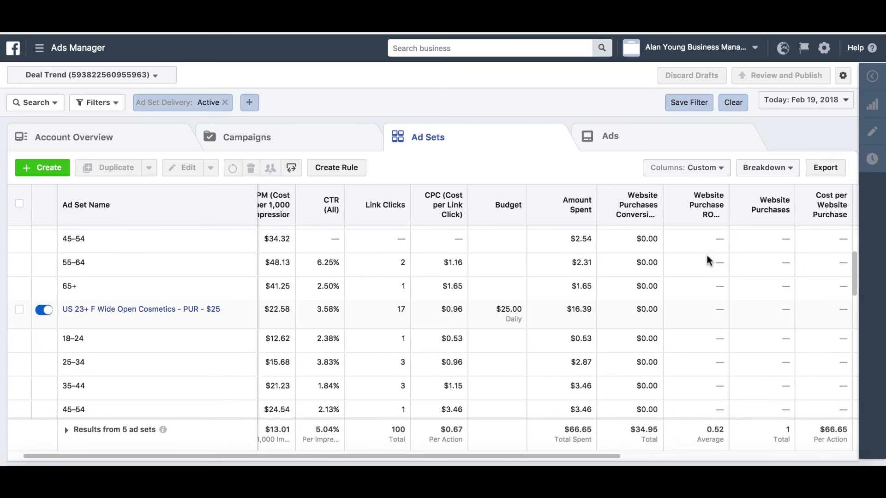
scroll(710, 261, "right", 3)
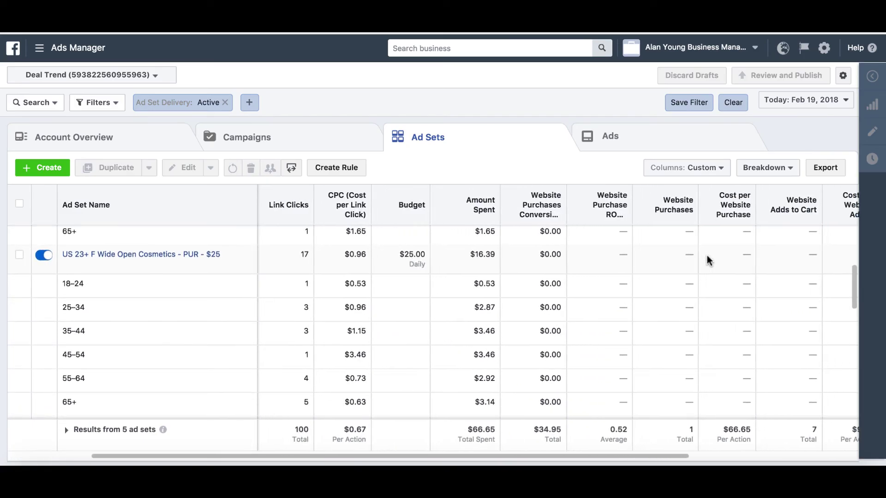
scroll(709, 261, "left", 2)
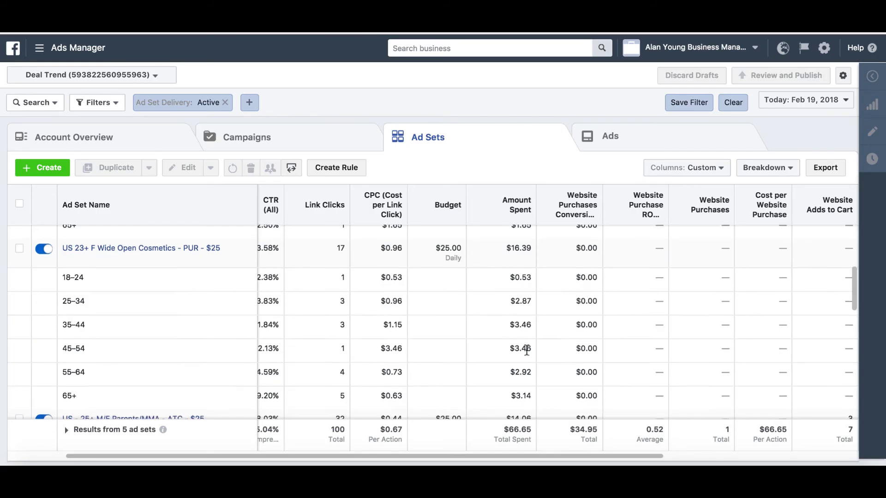
Examine the Parents/MMA ad set's link clicks, CPC, amount spent, adds to cart and cost per add to cart by age range.
scroll(526, 350, "down", 5)
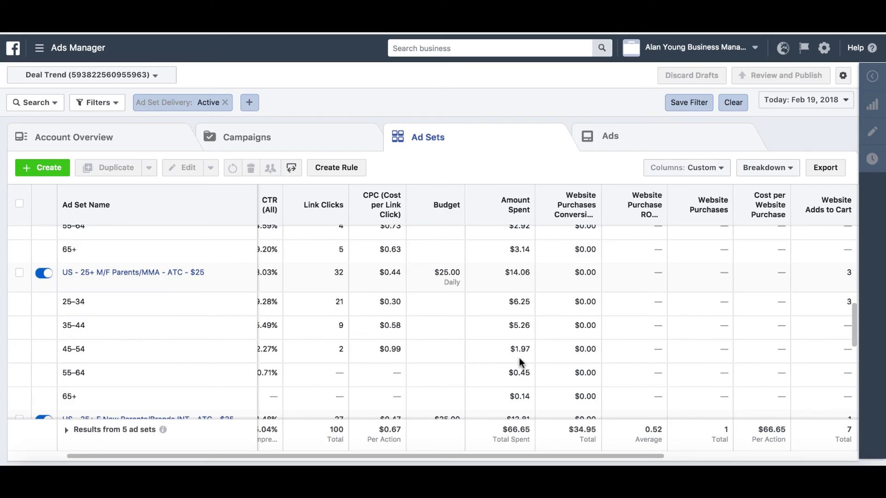
scroll(511, 353, "down", 2)
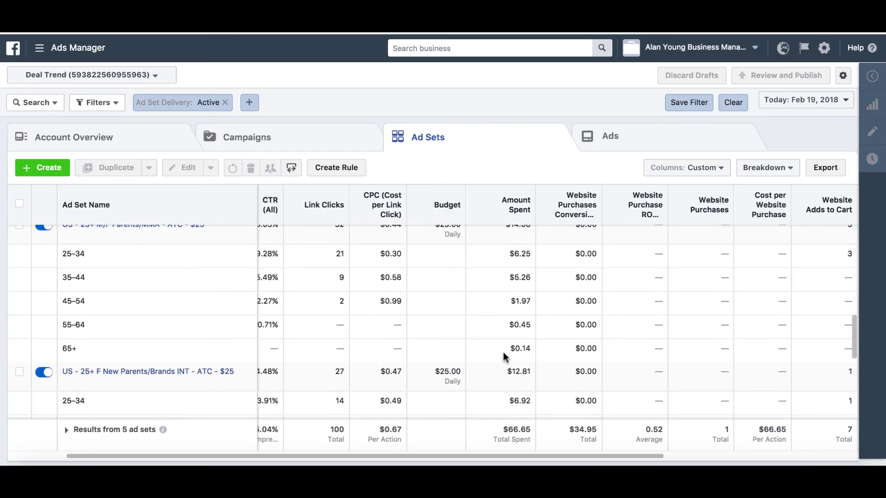
scroll(204, 326, "up", 1)
scroll(203, 329, "up", 1)
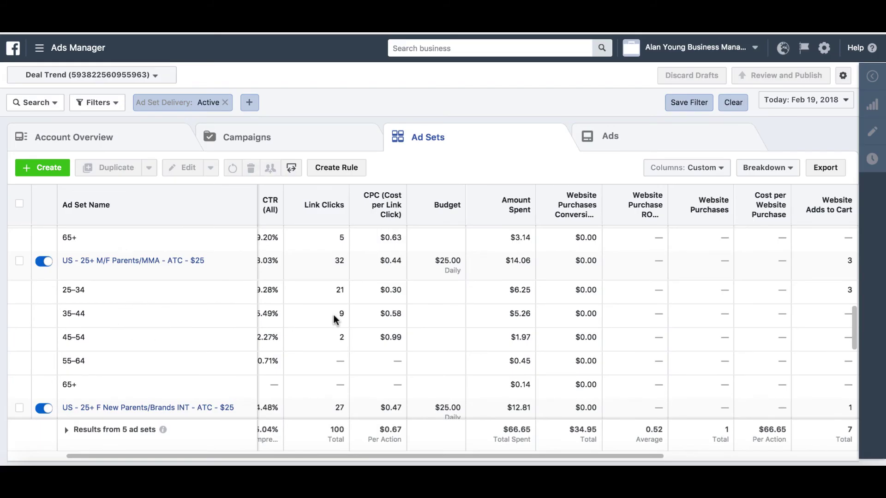
scroll(334, 315, "left", 1)
scroll(335, 318, "right", 6)
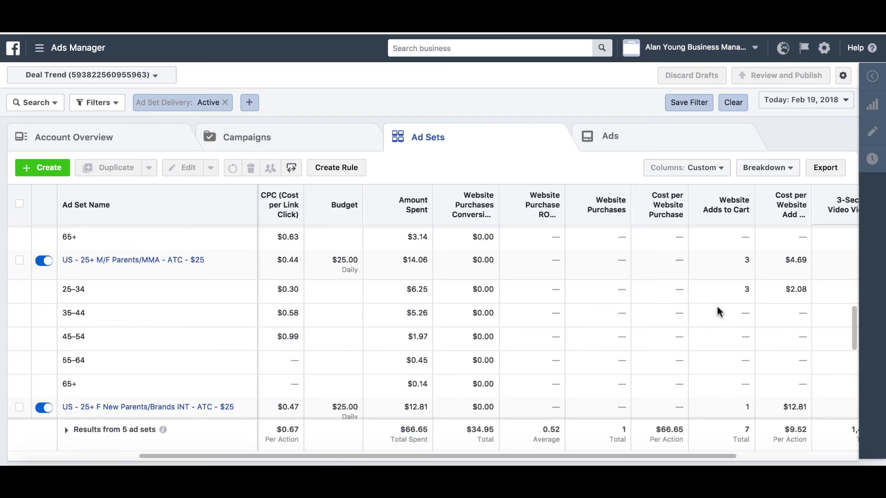
scroll(745, 296, "right", 3)
Check amount spent, adds to cart and cost per add to cart by age range for both New Parents ad sets.
scroll(745, 297, "down", 3)
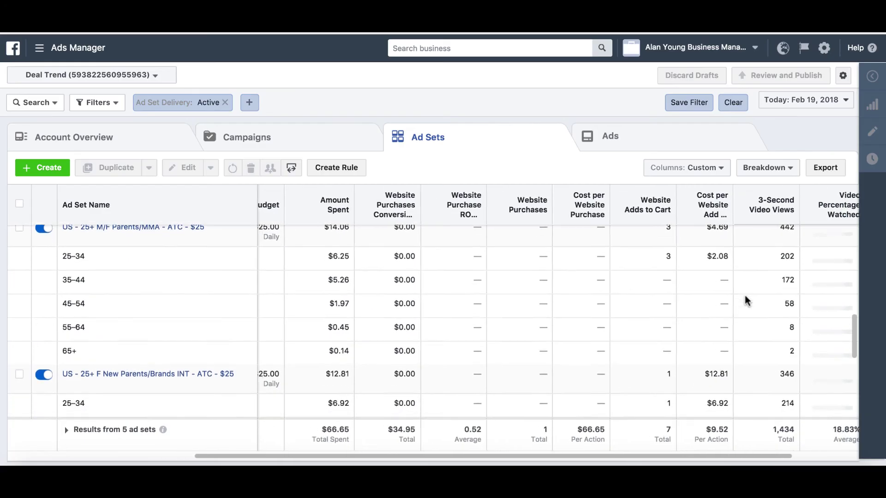
scroll(745, 300, "down", 3)
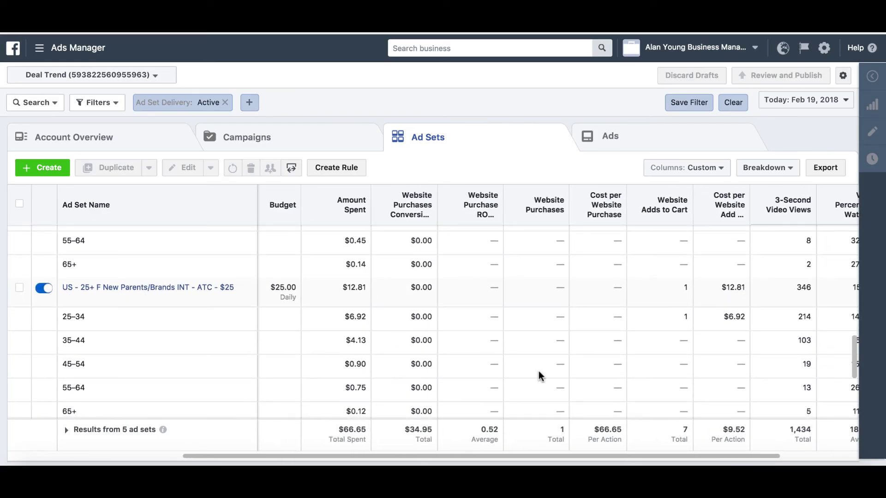
scroll(539, 372, "down", 5)
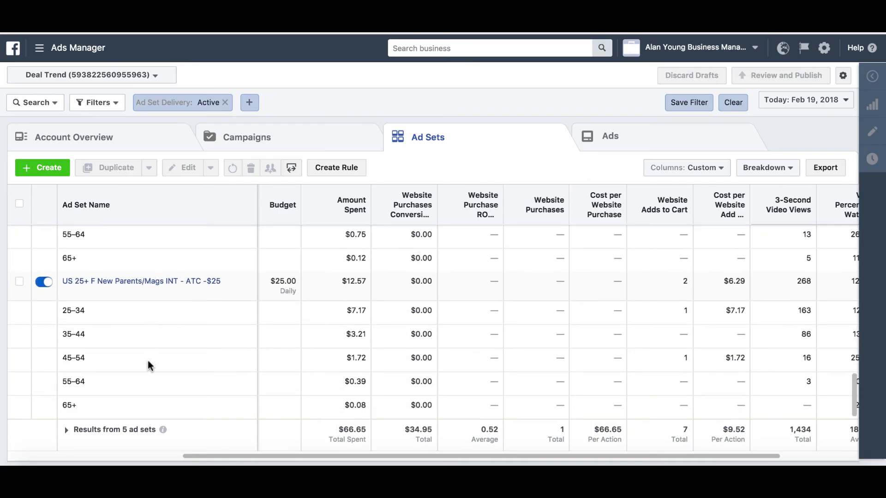
Compare amount spent, purchases and adds to cart by age range for the Beauty/Engaged Shoppers and Wide Open Cosmetics ad sets.
scroll(414, 347, "up", 1)
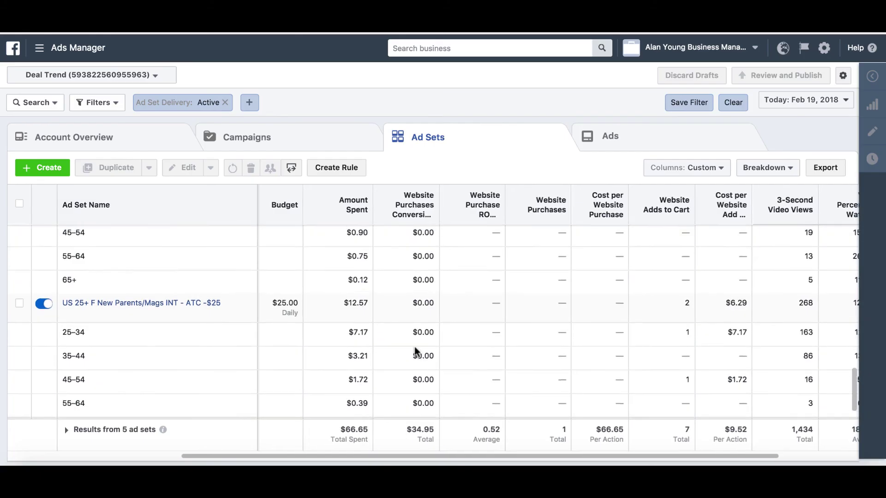
scroll(415, 351, "up", 8)
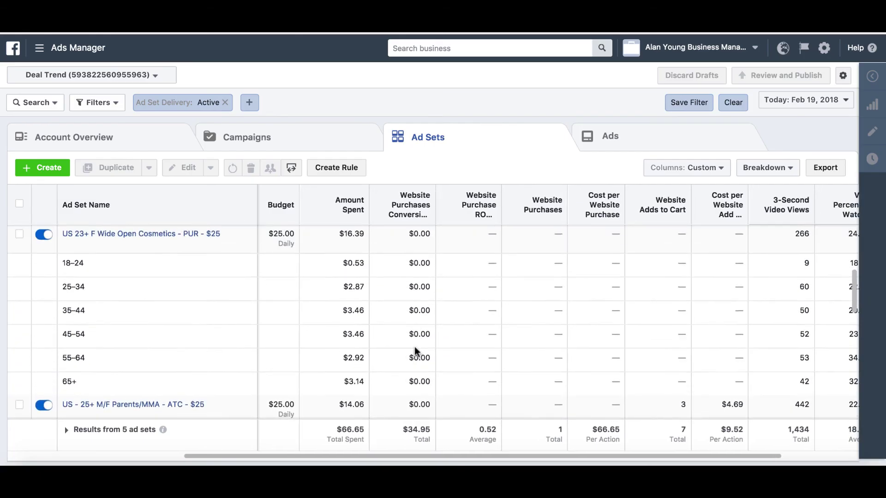
scroll(414, 347, "up", 5)
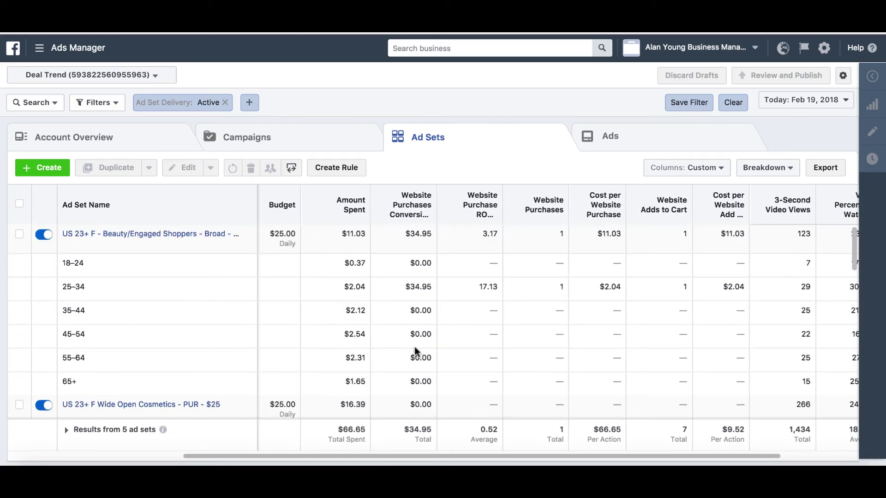
scroll(619, 330, "down", 5)
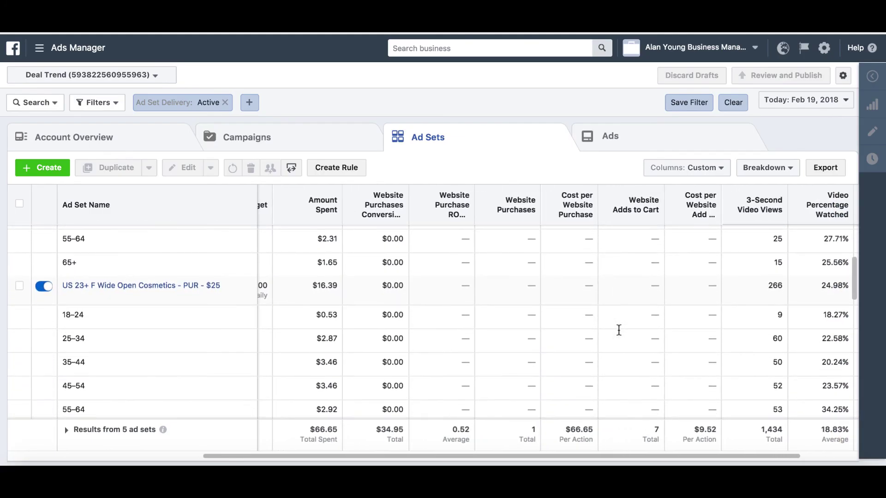
scroll(619, 330, "down", 3)
Switch the ad set table to the ROAS column preset and bring the Parents/MMA ad set's age breakdown into view.
left_click(687, 168)
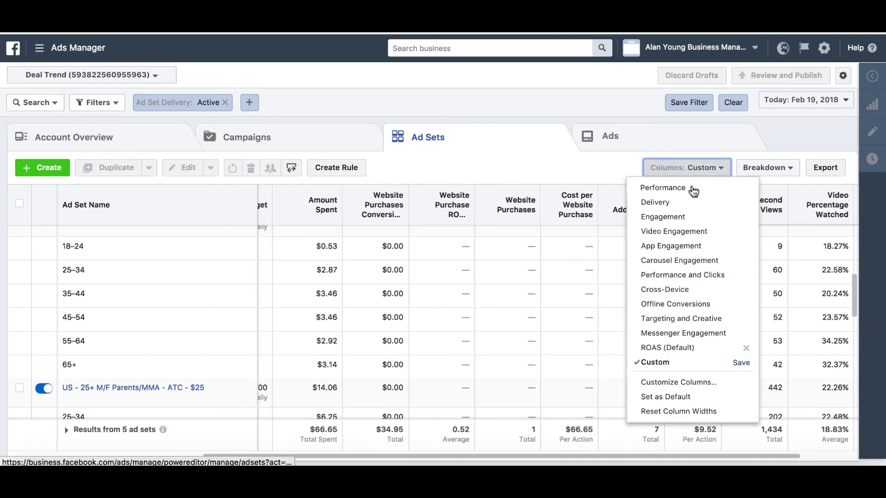
left_click(652, 348)
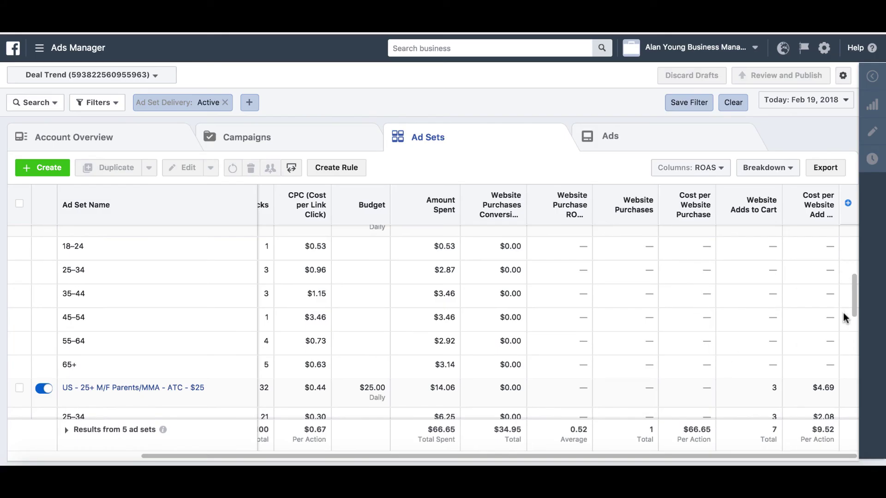
left_click_drag(854, 295, 852, 333)
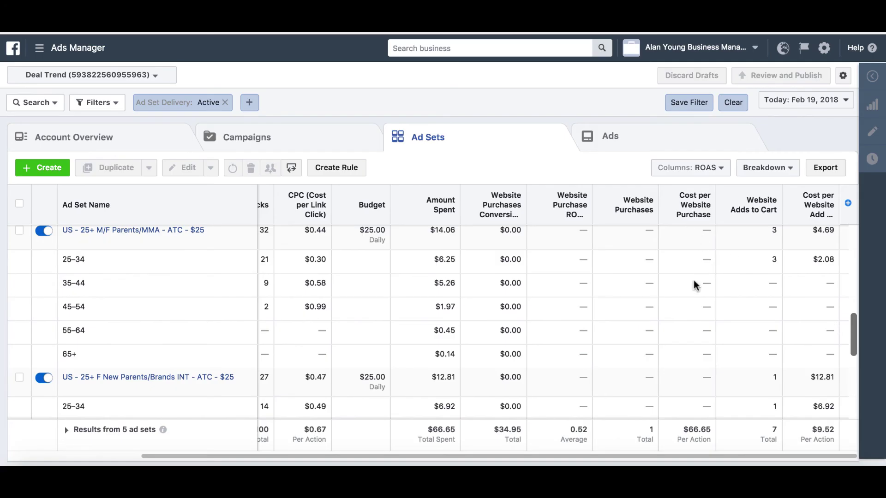